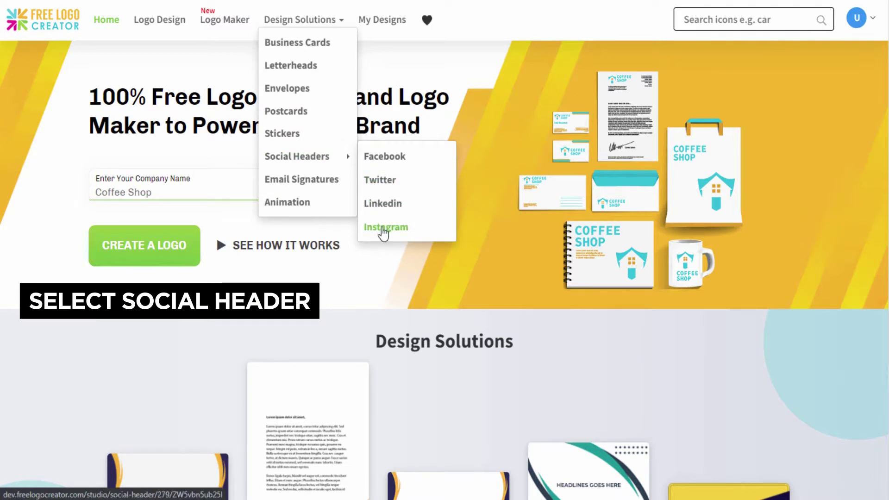
# Start a new Instagram design from scratch on a blank canvas.
pyautogui.click(379, 226)
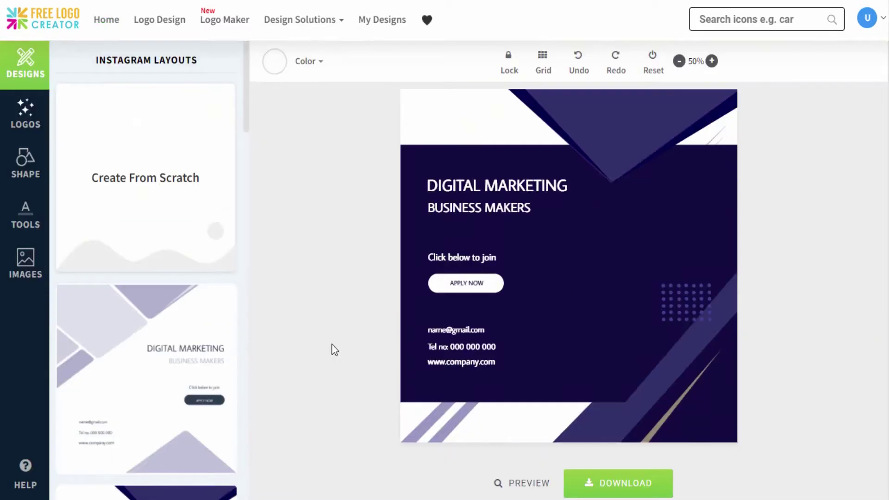
pyautogui.click(206, 244)
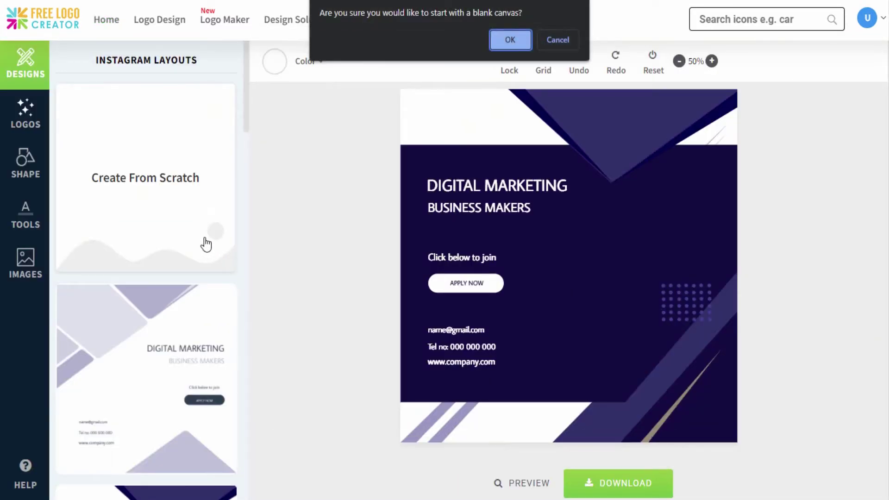
pyautogui.click(493, 46)
# Search the image library for "new year".
pyautogui.click(46, 271)
pyautogui.click(196, 61)
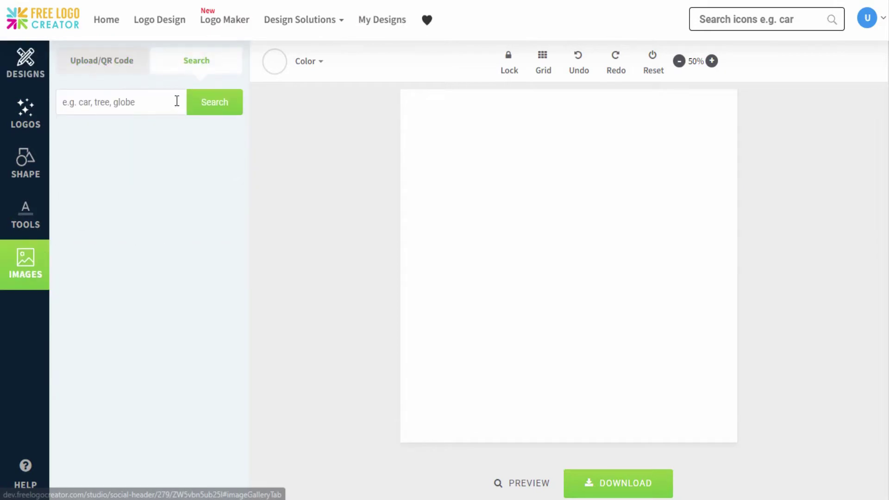
pyautogui.click(176, 102)
pyautogui.write('new year')
pyautogui.click(195, 107)
# Load more image results and add the photo of three burning sparklers to the canvas.
pyautogui.moveTo(245, 60); pyautogui.dragTo(252, 490)
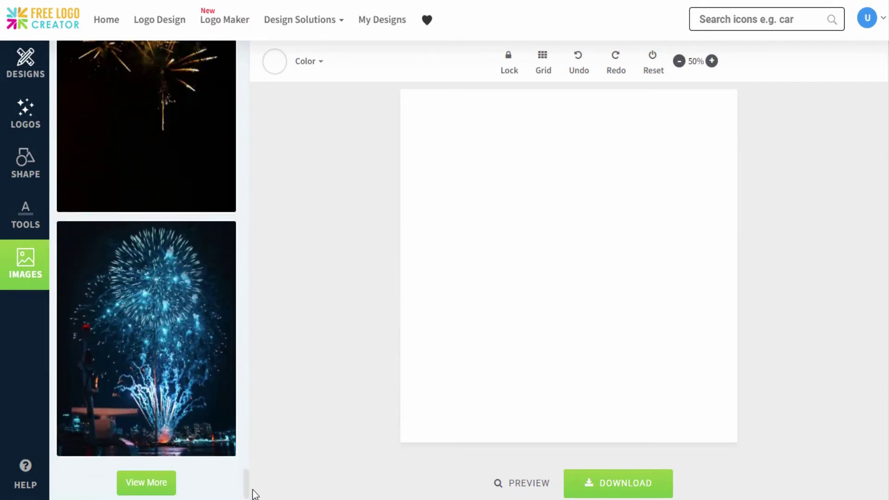
pyautogui.click(178, 464)
pyautogui.moveTo(246, 270); pyautogui.dragTo(252, 359)
pyautogui.click(224, 353)
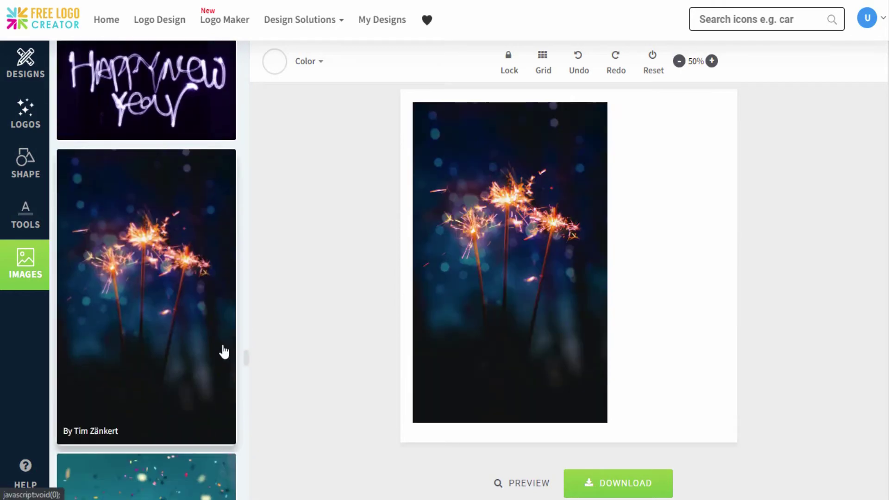
# Enlarge and reposition the sparklers photo so it covers the whole canvas with the sparks in the upper half.
pyautogui.click(523, 327)
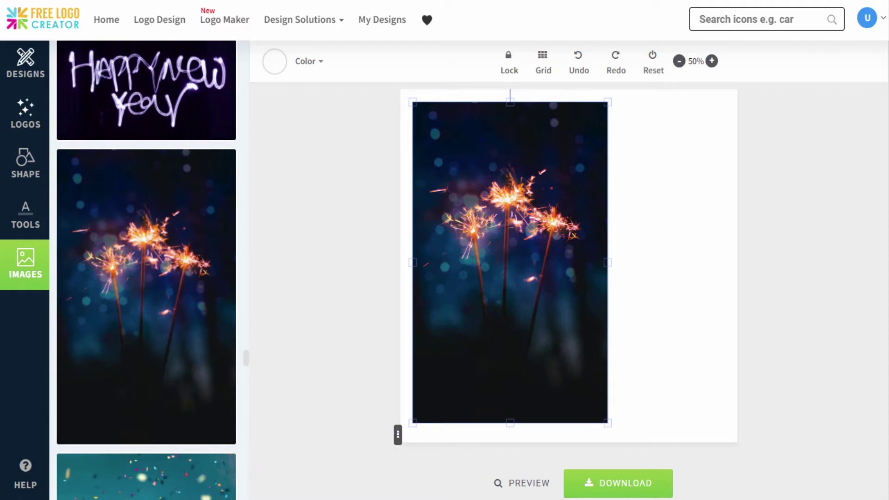
pyautogui.moveTo(607, 423); pyautogui.dragTo(695, 472)
pyautogui.moveTo(674, 347); pyautogui.dragTo(654, 352)
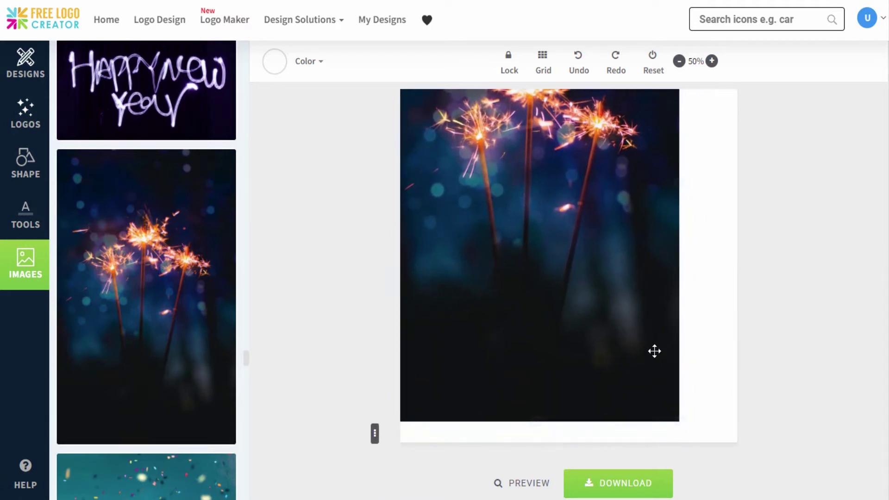
pyautogui.moveTo(695, 325); pyautogui.dragTo(689, 356)
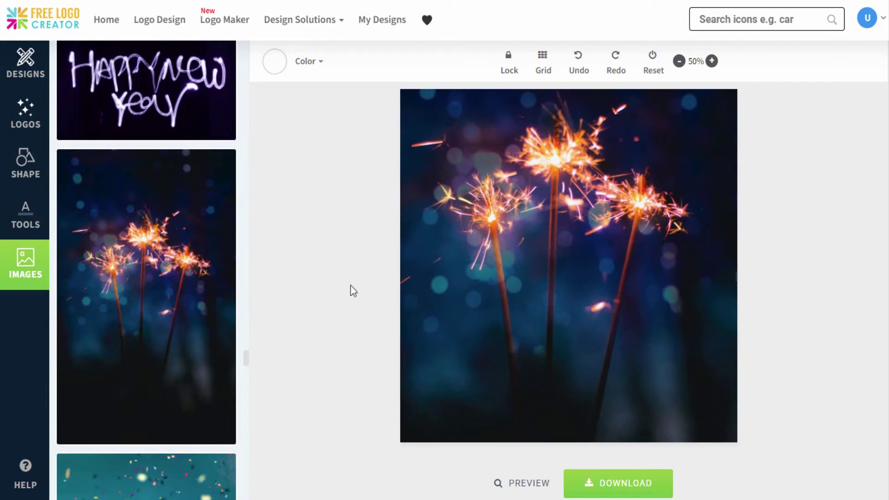
# Add the magenta rectangle from the basic shapes to the canvas.
pyautogui.click(44, 176)
pyautogui.moveTo(246, 166); pyautogui.dragTo(244, 285)
pyautogui.click(199, 298)
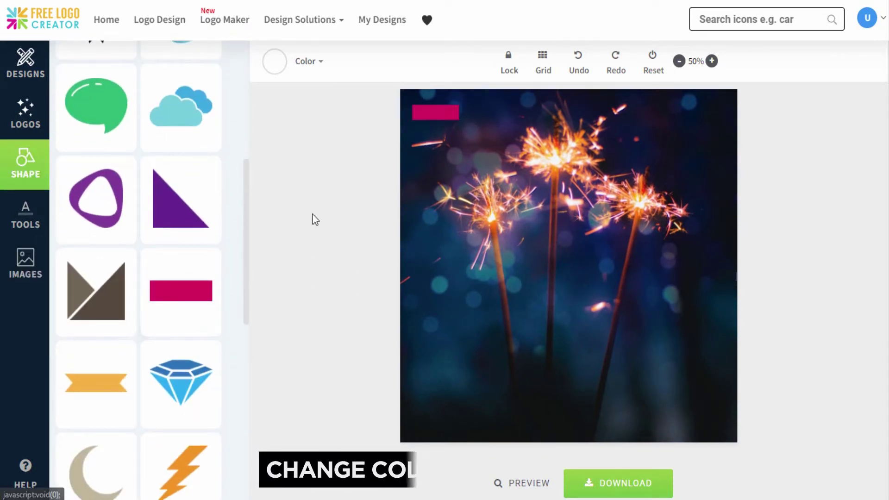
# Recolor the magenta rectangle to solid white.
pyautogui.click(443, 114)
pyautogui.click(274, 61)
pyautogui.click(279, 109)
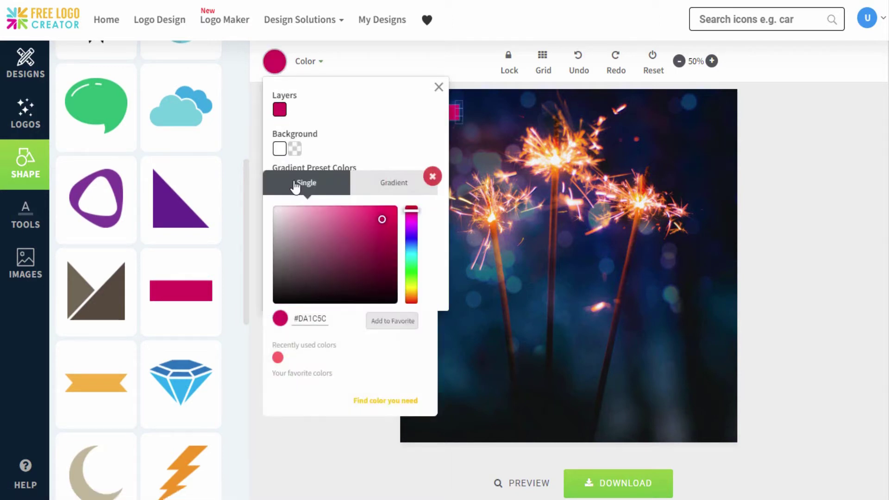
pyautogui.click(423, 133)
pyautogui.click(438, 87)
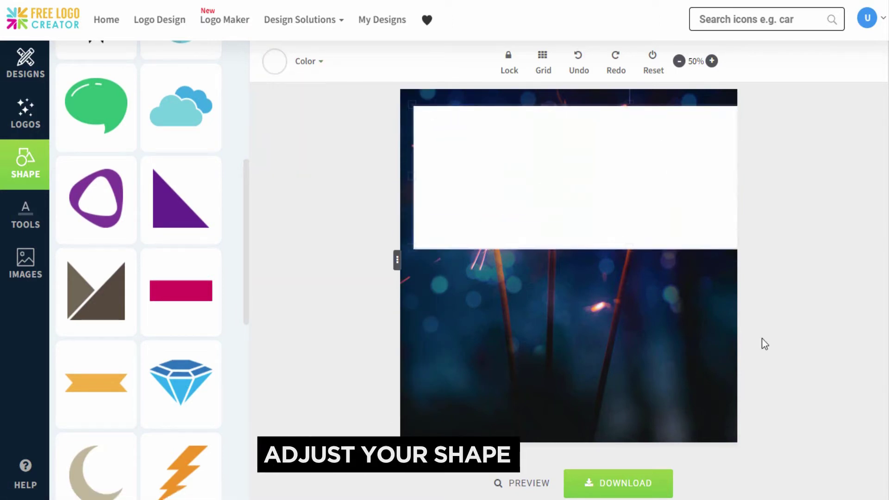
# Tilt and stretch the white rectangle so it covers the lower part of the photo with a diagonal upper edge rising to the right.
pyautogui.moveTo(575, 186); pyautogui.dragTo(603, 318)
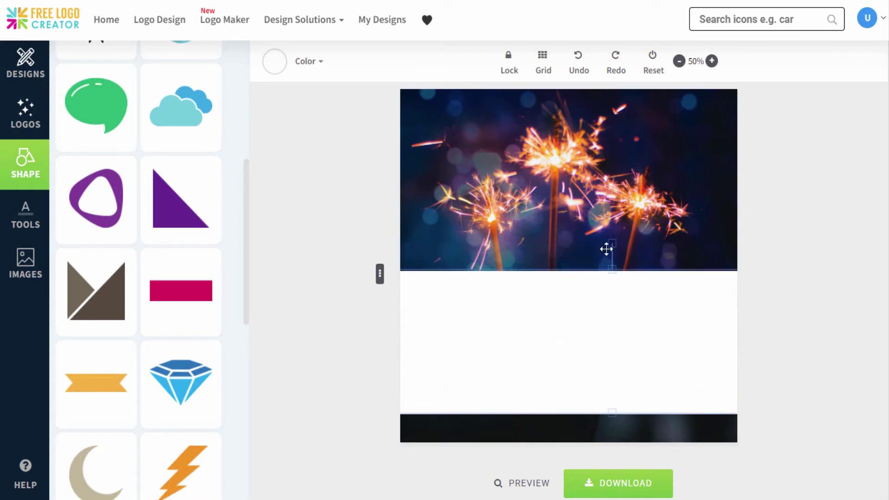
pyautogui.moveTo(605, 248); pyautogui.dragTo(569, 253)
pyautogui.moveTo(671, 292); pyautogui.dragTo(642, 275)
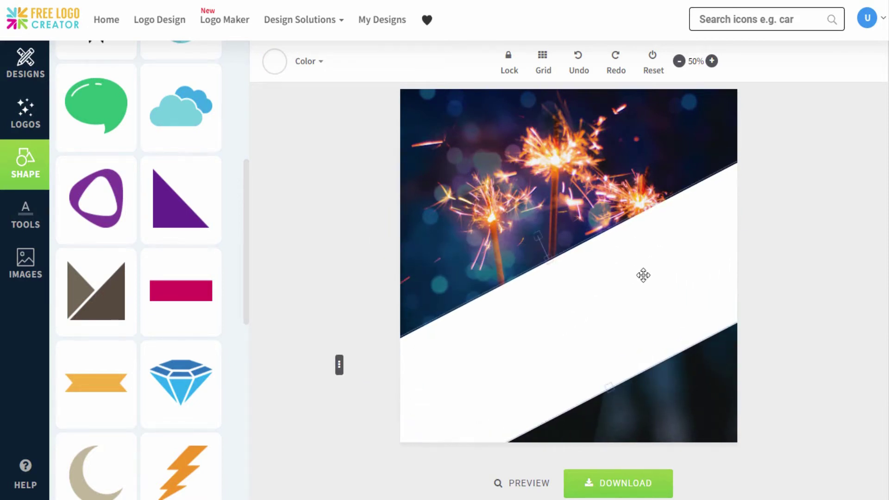
pyautogui.moveTo(611, 386); pyautogui.dragTo(666, 483)
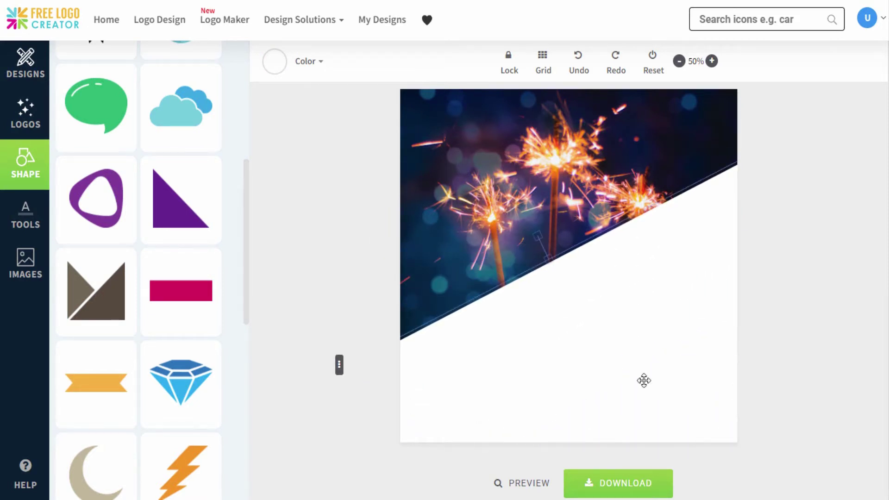
pyautogui.moveTo(544, 239); pyautogui.dragTo(538, 318)
# Add a second magenta rectangle and recolor it to a single coral red.
pyautogui.click(187, 296)
pyautogui.click(438, 111)
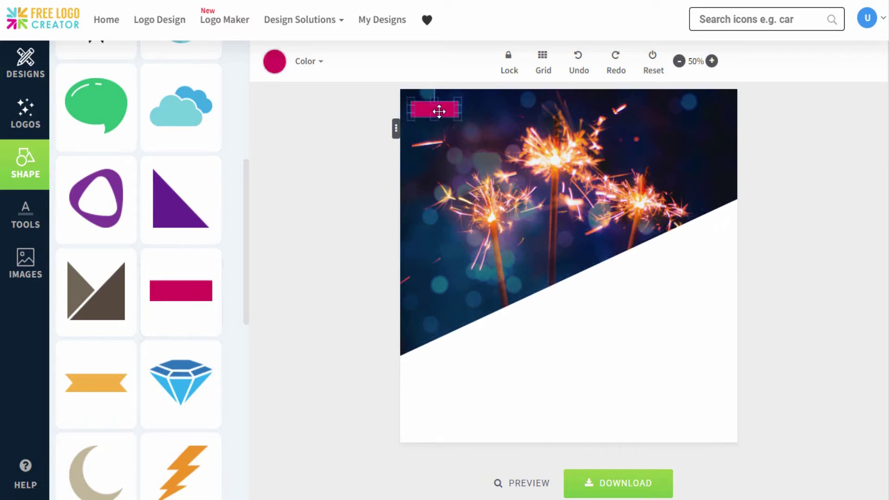
pyautogui.click(270, 65)
pyautogui.click(283, 118)
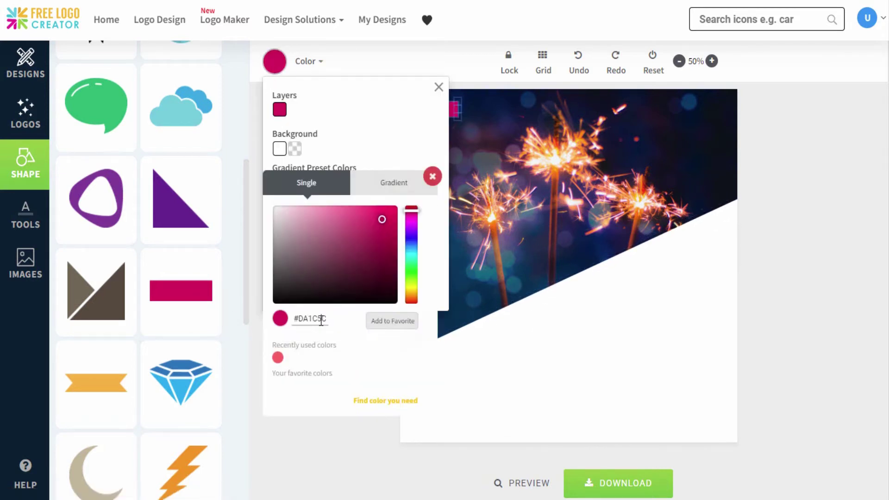
pyautogui.write('#EE4C4F')
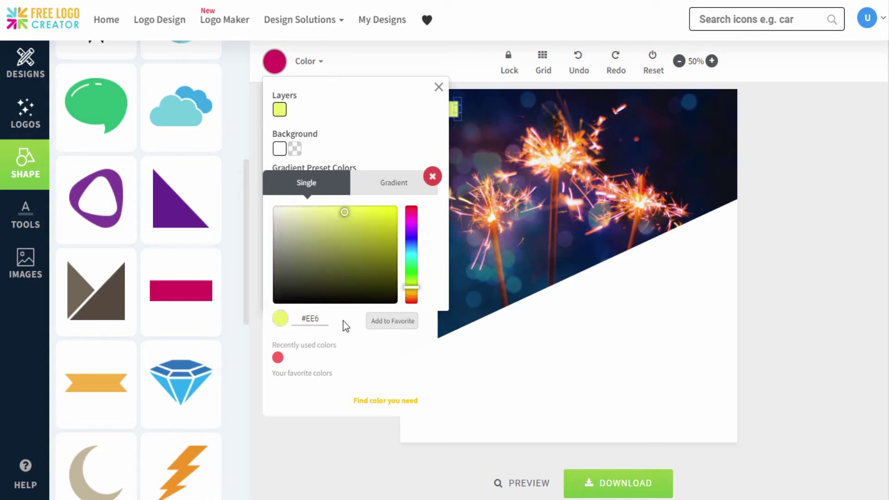
pyautogui.click(432, 177)
pyautogui.click(439, 87)
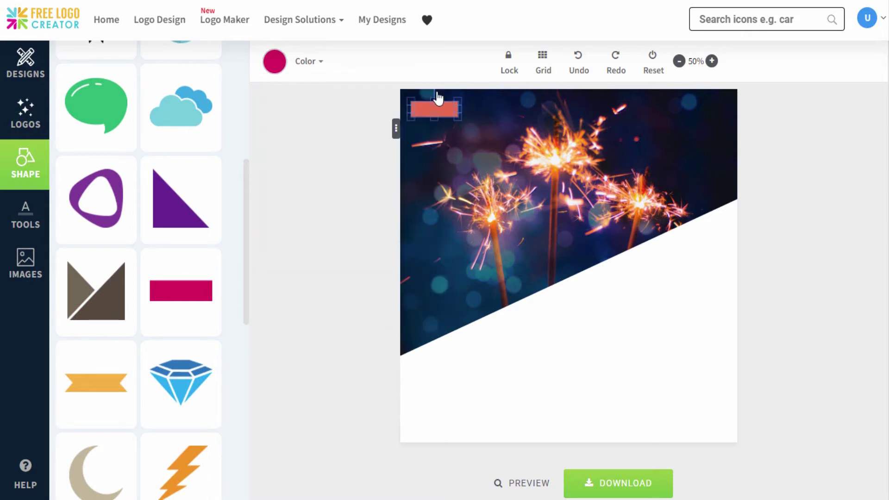
# Enlarge and tilt the coral rectangle to fill the lower canvas, leaving a thin white strip along the photo's diagonal edge.
pyautogui.moveTo(456, 118); pyautogui.dragTo(689, 296)
pyautogui.moveTo(630, 183); pyautogui.dragTo(629, 321)
pyautogui.moveTo(596, 250); pyautogui.dragTo(555, 260)
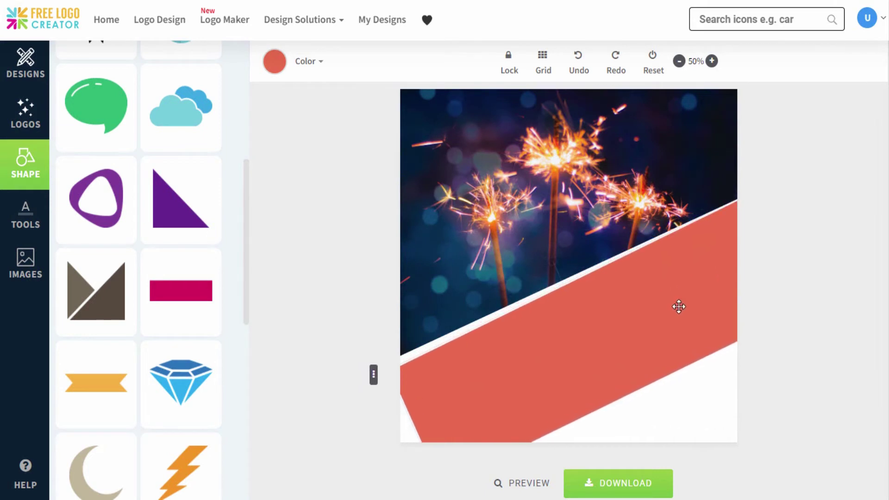
pyautogui.moveTo(616, 398); pyautogui.dragTo(662, 349)
pyautogui.moveTo(553, 264); pyautogui.dragTo(639, 308)
pyautogui.moveTo(730, 219); pyautogui.dragTo(680, 281)
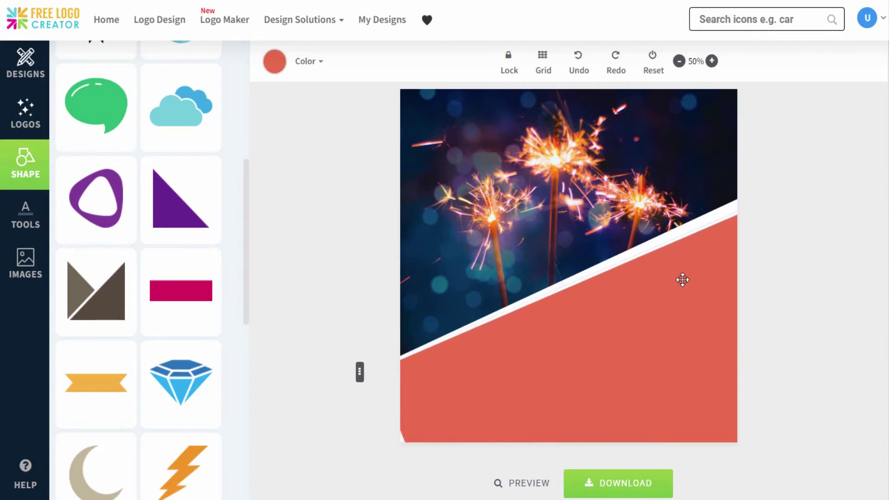
# Add a third magenta rectangle and recolor it to solid white.
pyautogui.click(213, 291)
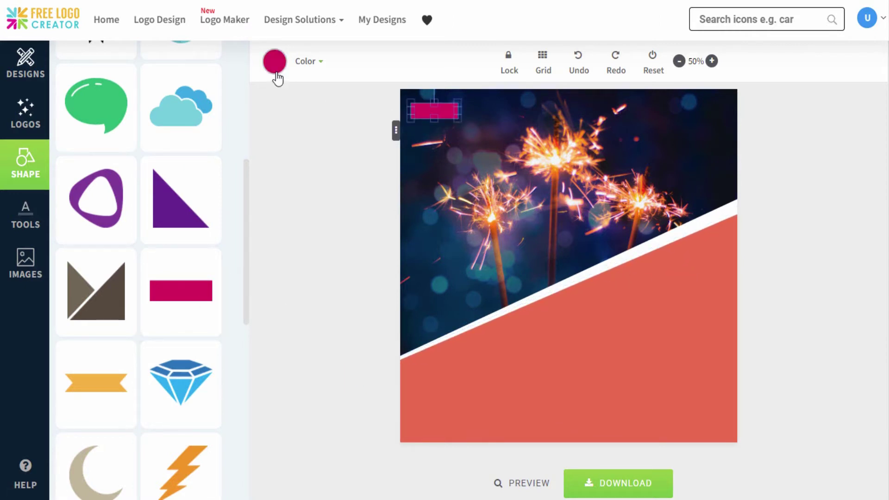
pyautogui.click(275, 69)
pyautogui.click(278, 109)
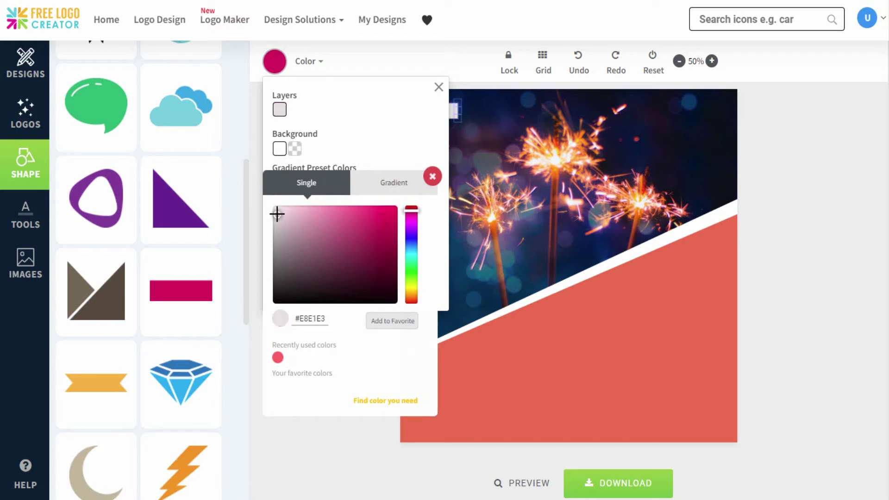
pyautogui.click(431, 176)
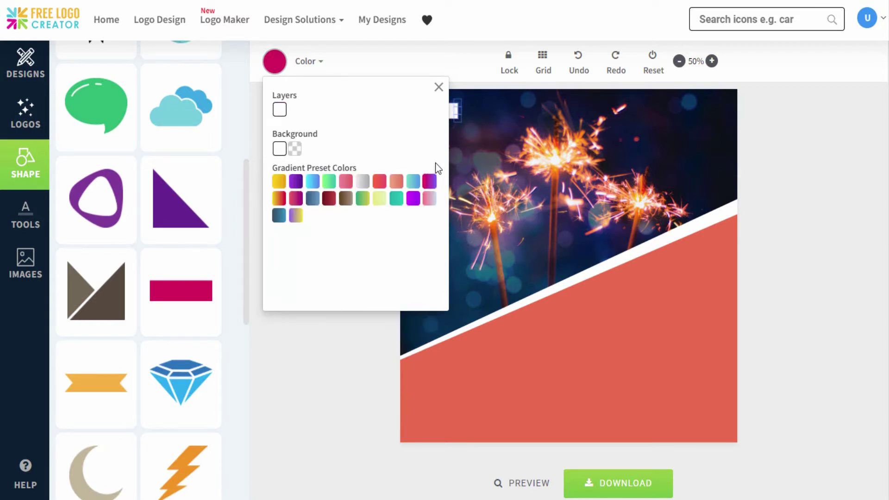
pyautogui.click(437, 91)
# Enlarge and tilt the new white rectangle over the coral area, leaving a narrow coral wedge that widens to the right.
pyautogui.moveTo(458, 118); pyautogui.dragTo(706, 289)
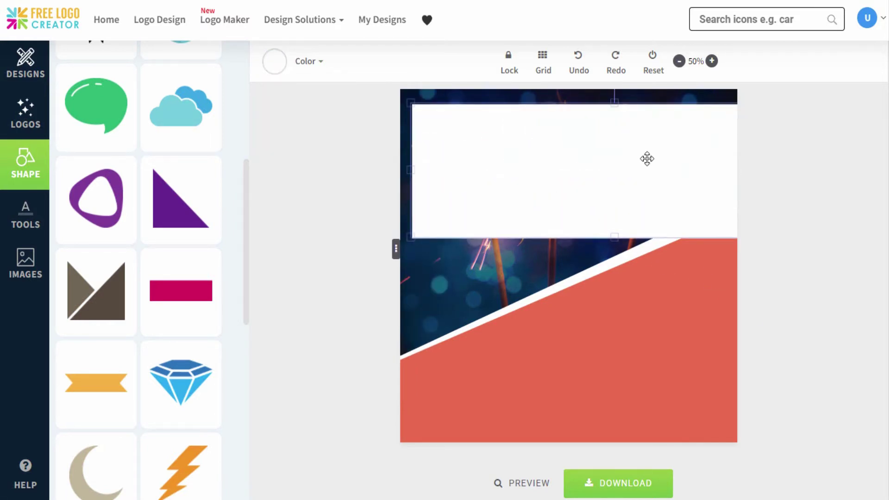
pyautogui.moveTo(647, 157); pyautogui.dragTo(650, 317)
pyautogui.moveTo(415, 337); pyautogui.dragTo(377, 342)
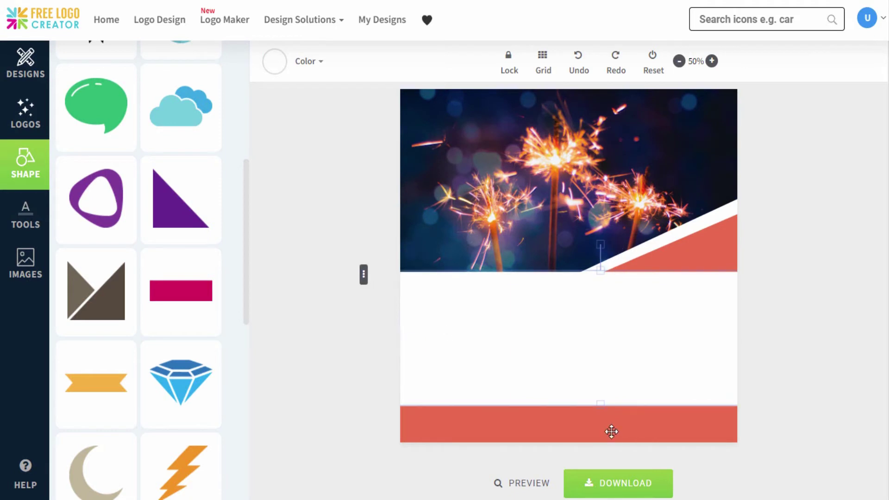
pyautogui.moveTo(601, 404); pyautogui.dragTo(611, 440)
pyautogui.moveTo(602, 248); pyautogui.dragTo(682, 291)
pyautogui.moveTo(557, 273); pyautogui.dragTo(562, 270)
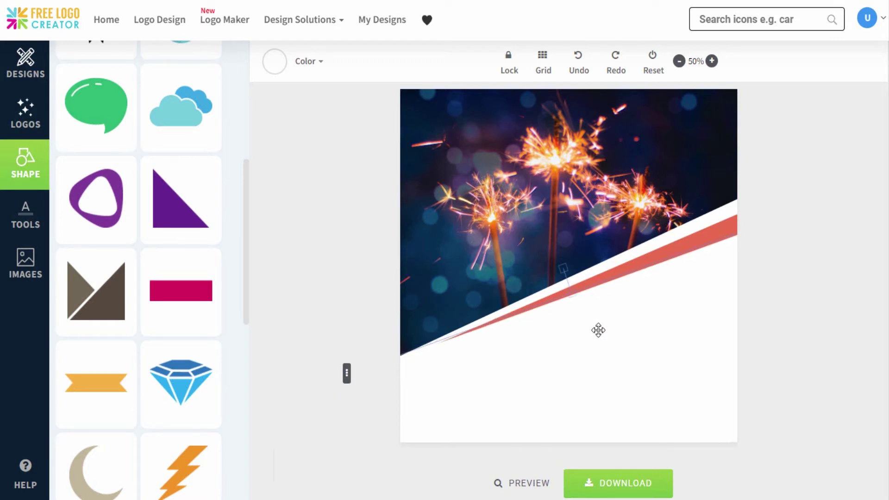
# Add two solid black lines from the Lines shapes and stack them in the white area below the coral wedge's wide end.
pyautogui.moveTo(249, 275); pyautogui.dragTo(242, 129)
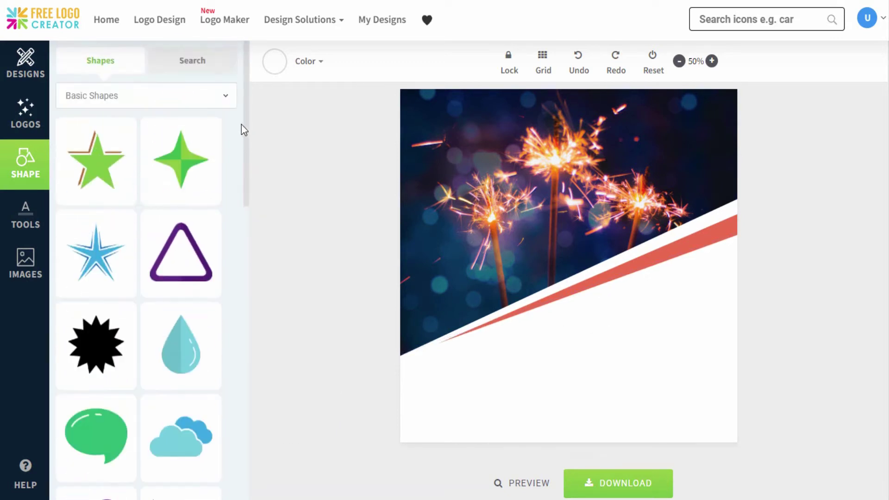
pyautogui.click(229, 100)
pyautogui.click(213, 146)
pyautogui.click(133, 159)
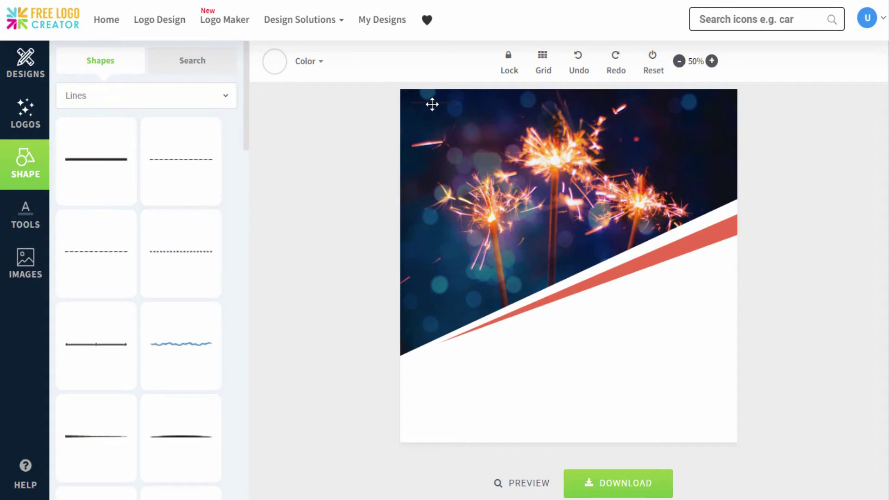
pyautogui.moveTo(432, 104); pyautogui.dragTo(708, 282)
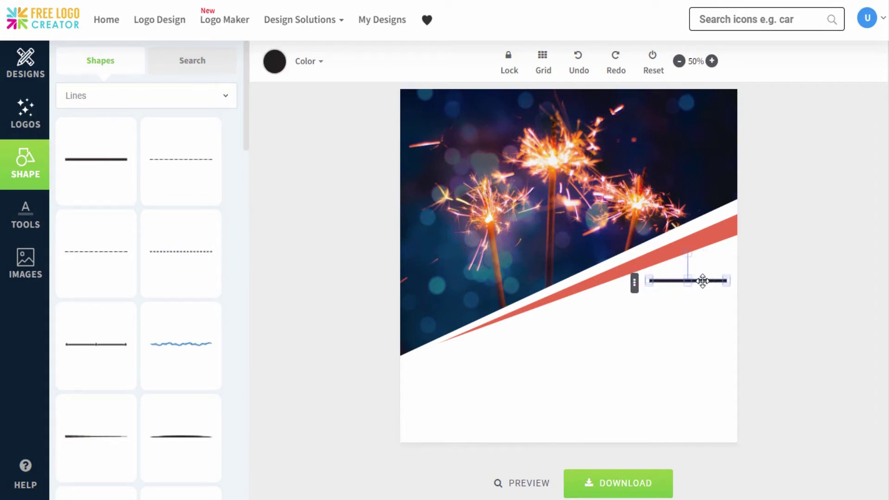
pyautogui.click(112, 168)
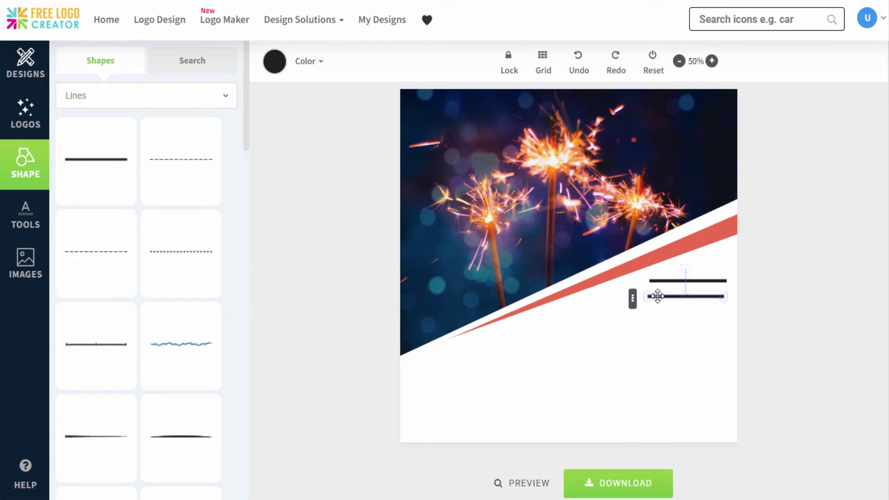
pyautogui.click(733, 198)
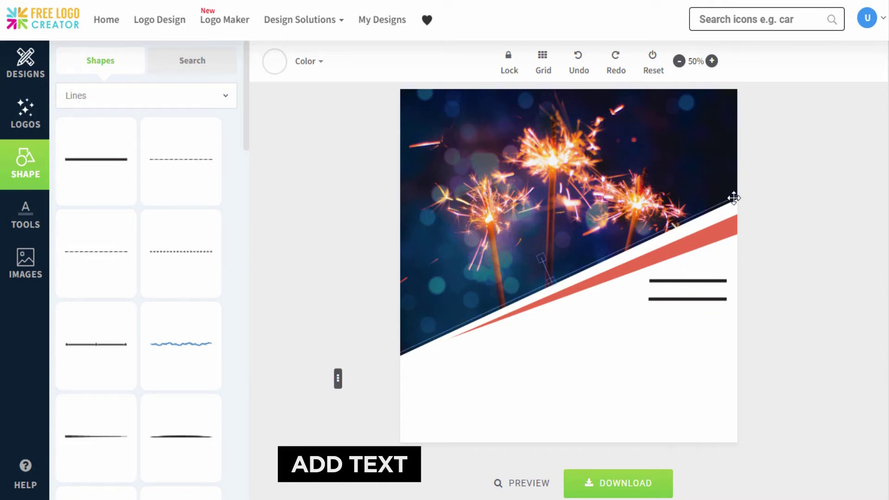
# Add a single-line text field and place it between the two black lines.
pyautogui.click(26, 217)
pyautogui.click(135, 109)
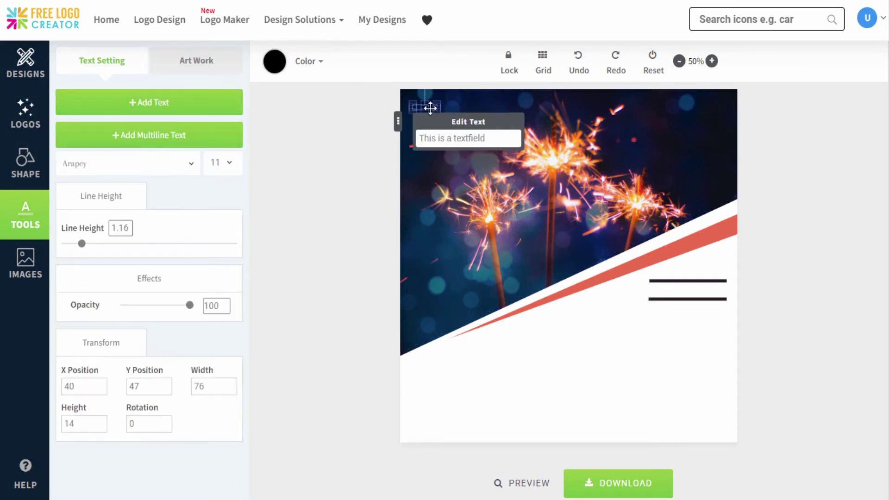
pyautogui.moveTo(430, 108); pyautogui.dragTo(682, 291)
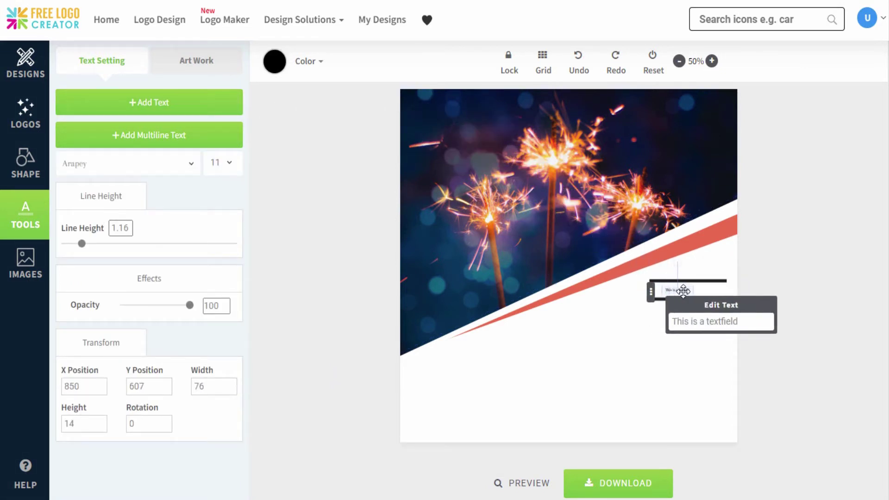
# Set the font size of the text between the lines to 25.
pyautogui.click(229, 163)
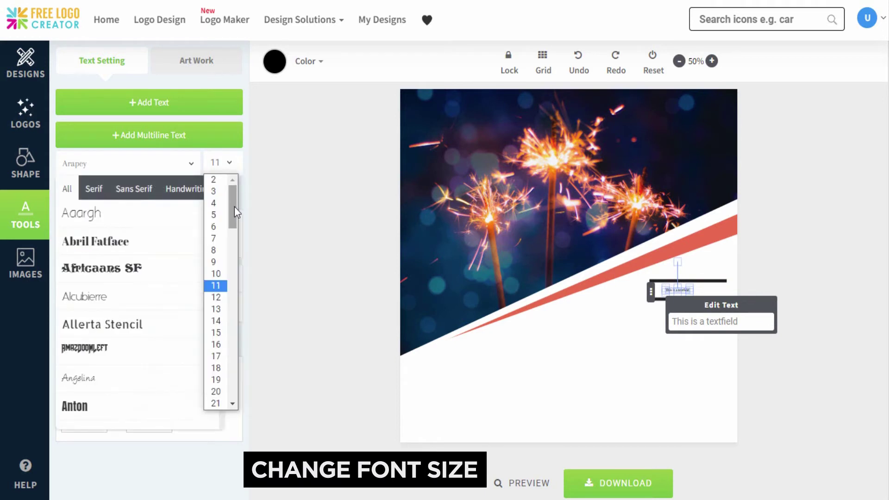
pyautogui.moveTo(234, 207); pyautogui.dragTo(240, 246)
pyautogui.click(221, 247)
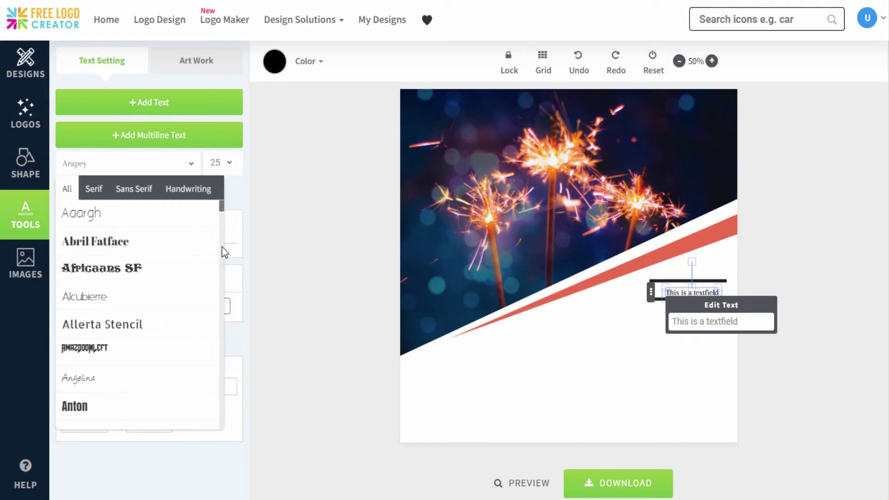
# Change the text between the two lines to "31 December" in the Langdon font and enlarge it to the lines' width.
pyautogui.moveTo(221, 209); pyautogui.dragTo(234, 329)
pyautogui.click(218, 330)
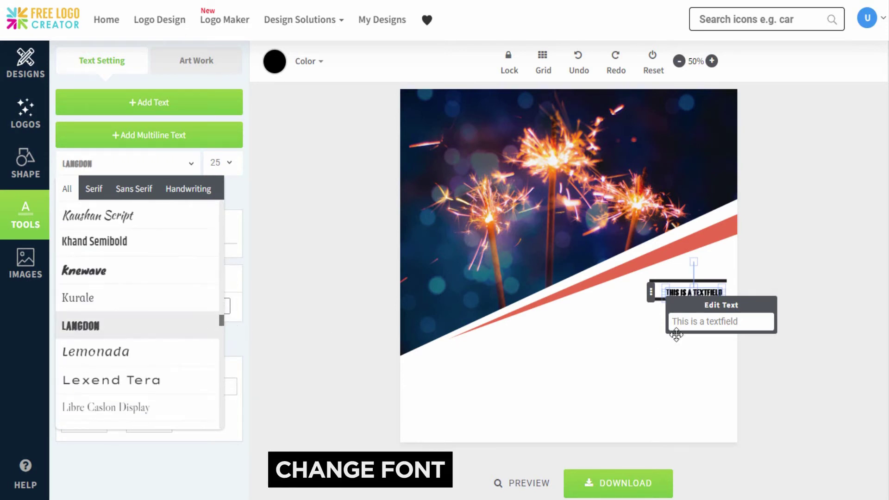
pyautogui.click(702, 322)
pyautogui.hotkey('ctrl', 'a')
pyautogui.write('31')
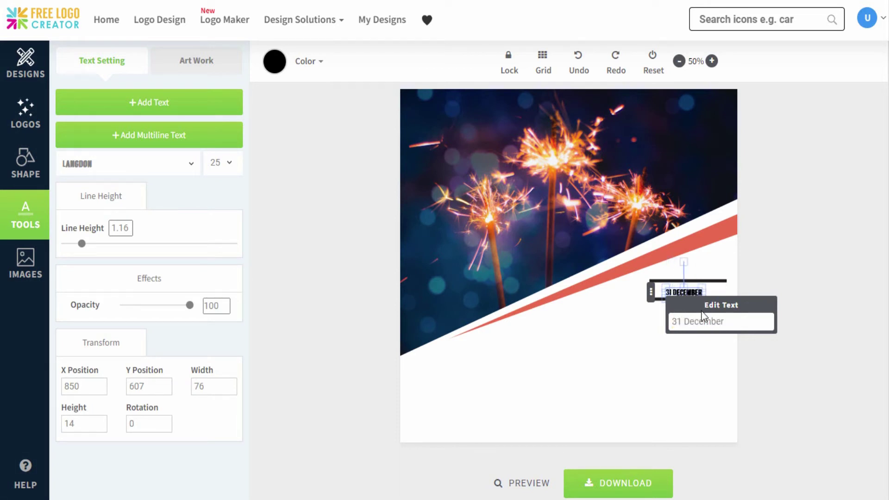
pyautogui.moveTo(707, 284); pyautogui.dragTo(727, 302)
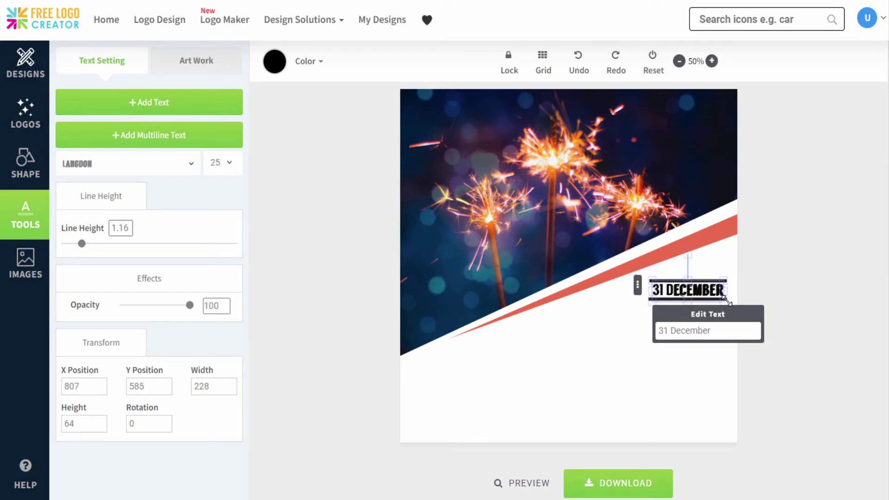
# Recolor the 31 December text to the coral of the diagonal wedge.
pyautogui.click(306, 61)
pyautogui.click(279, 109)
pyautogui.doubleClick(316, 319)
pyautogui.write('E')
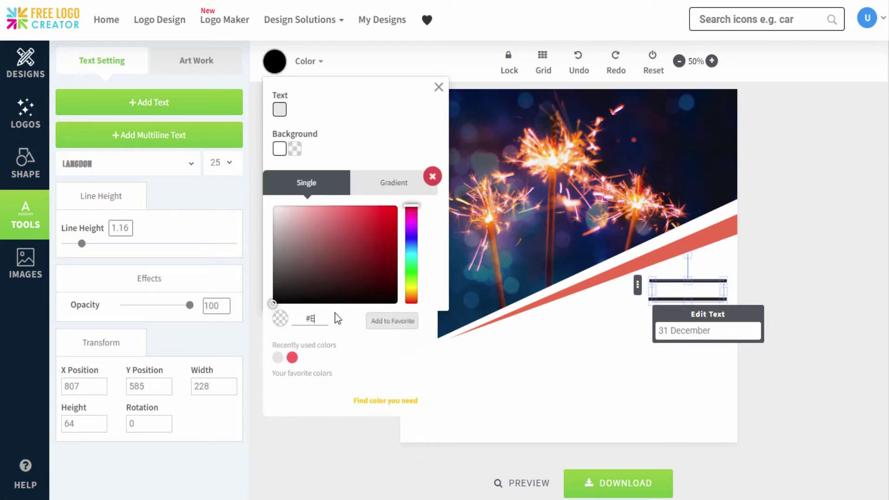
pyautogui.write('65C4B')
pyautogui.click(432, 176)
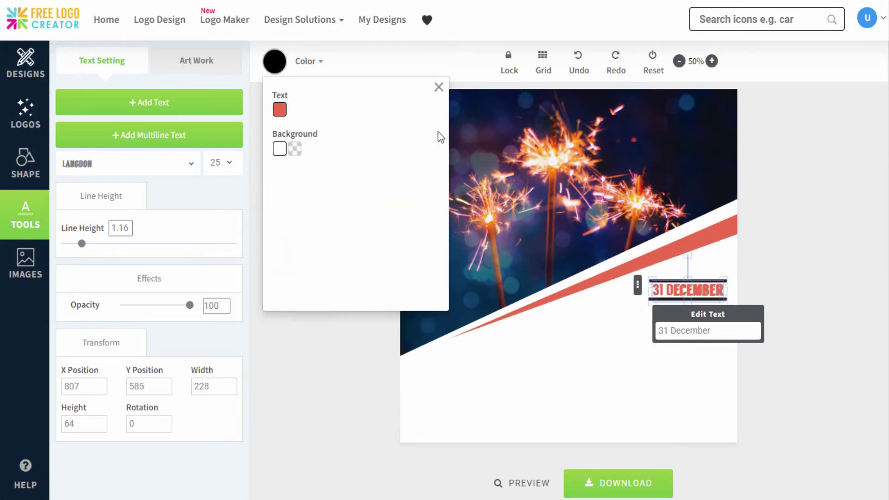
pyautogui.click(439, 88)
# Set the color of the line below the date to #293241.
pyautogui.click(661, 299)
pyautogui.click(306, 61)
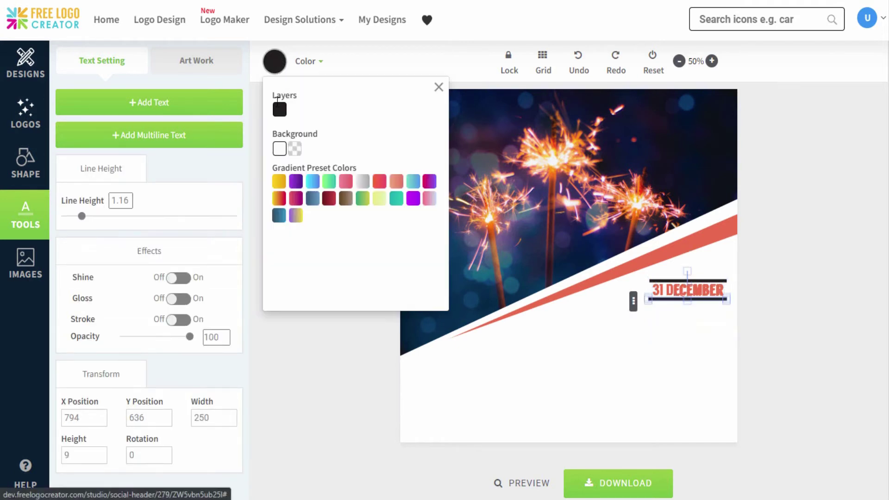
pyautogui.click(279, 109)
pyautogui.doubleClick(316, 319)
pyautogui.write('293241')
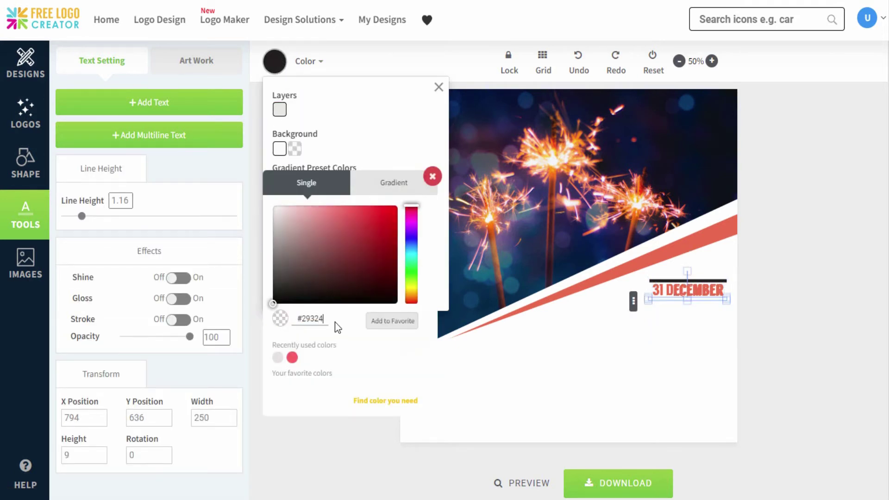
pyautogui.click(431, 178)
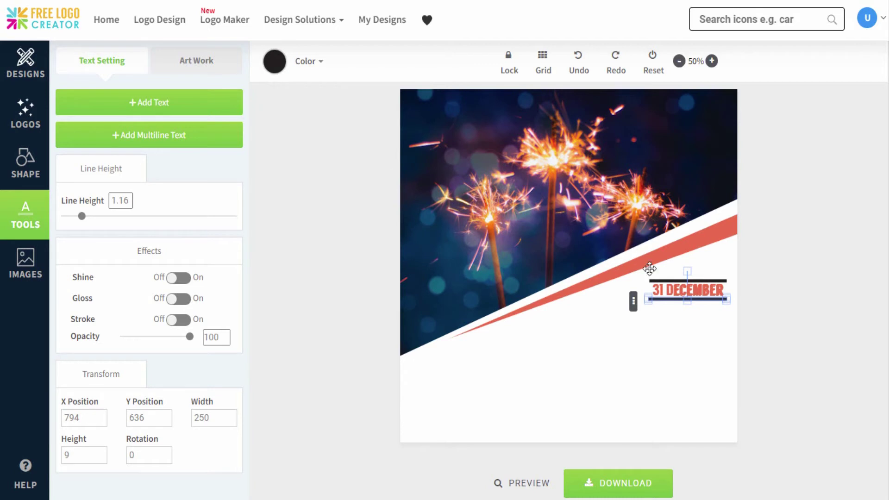
# Give the line above the date the color #293241.
pyautogui.moveTo(652, 300); pyautogui.dragTo(652, 281)
pyautogui.click(276, 66)
pyautogui.click(279, 110)
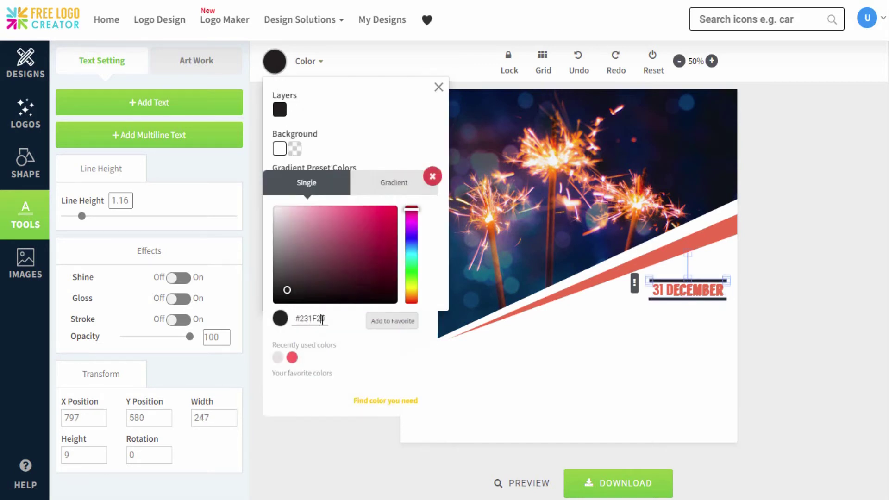
pyautogui.tripleClick(310, 318)
pyautogui.write('#293241')
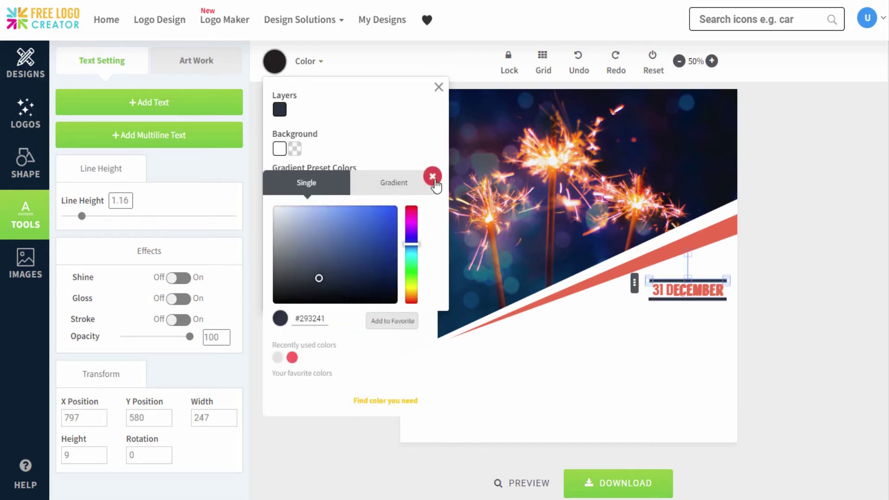
pyautogui.click(432, 177)
# Add another single-line text field with font size 49 and place it below the date and its lines.
pyautogui.click(228, 106)
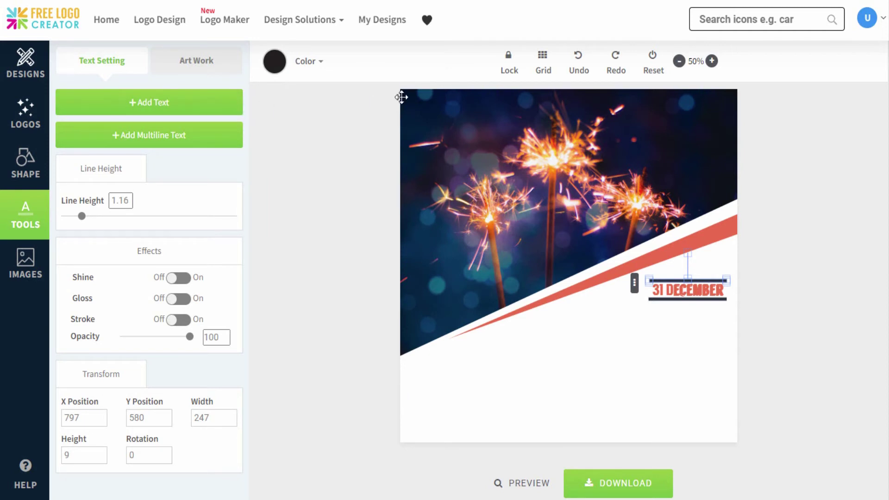
pyautogui.click(229, 165)
pyautogui.scroll(-10, 238, 275)
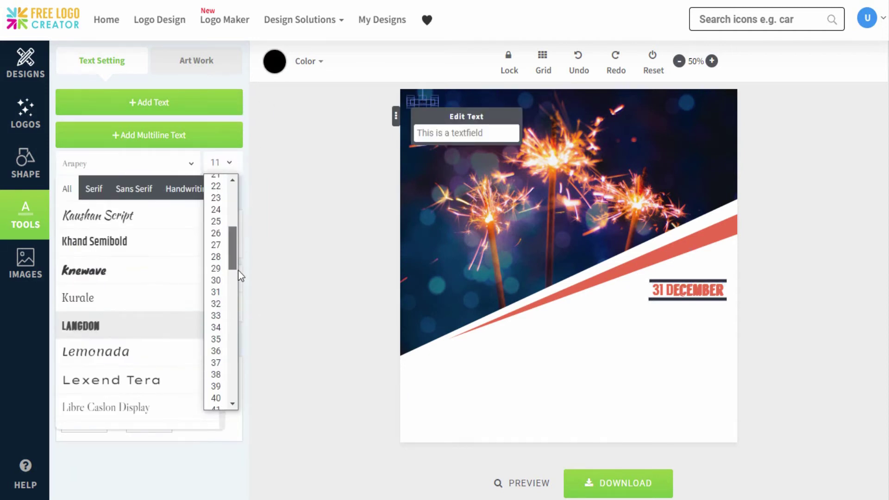
pyautogui.click(224, 270)
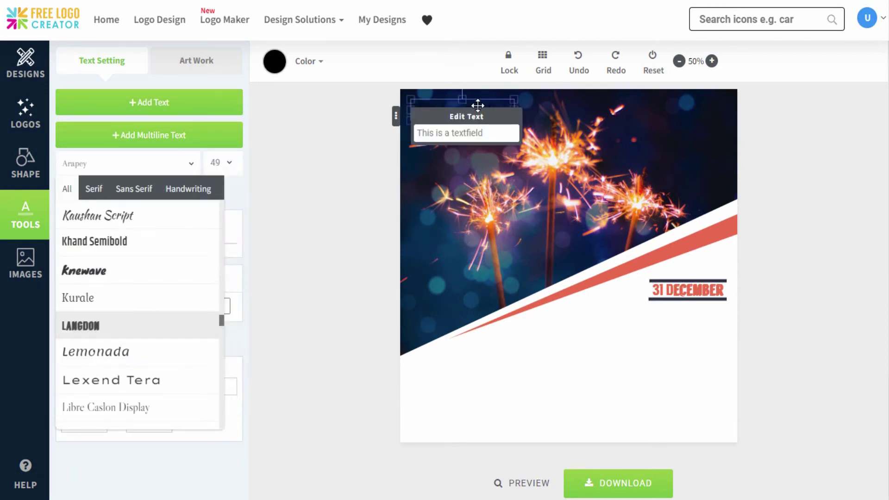
pyautogui.moveTo(476, 109); pyautogui.dragTo(693, 319)
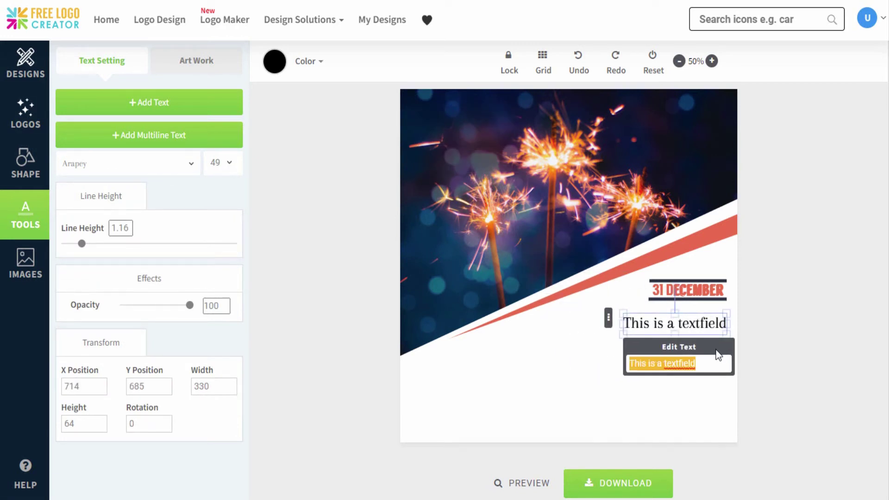
# Change the new text to "HAPPY NEW YEAR" and enlarge it, with its right edge aligned to the date lines.
pyautogui.write('HAPPY NEW YEAR')
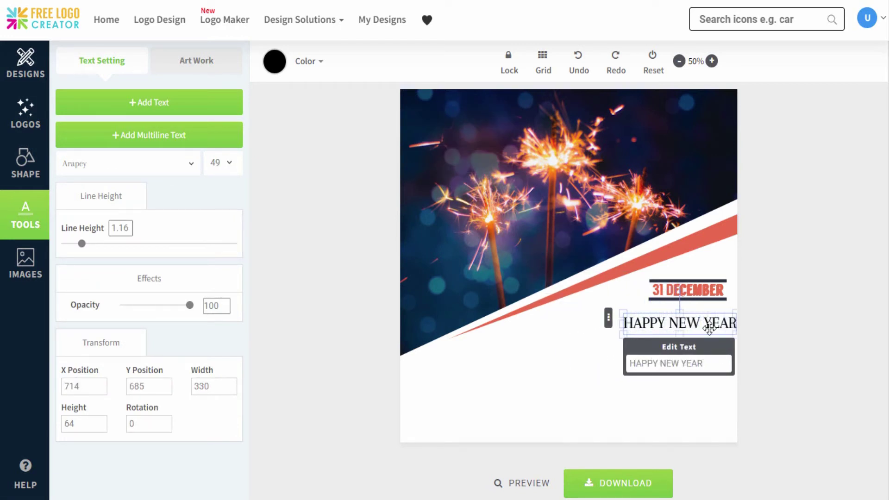
pyautogui.moveTo(709, 327); pyautogui.dragTo(702, 317)
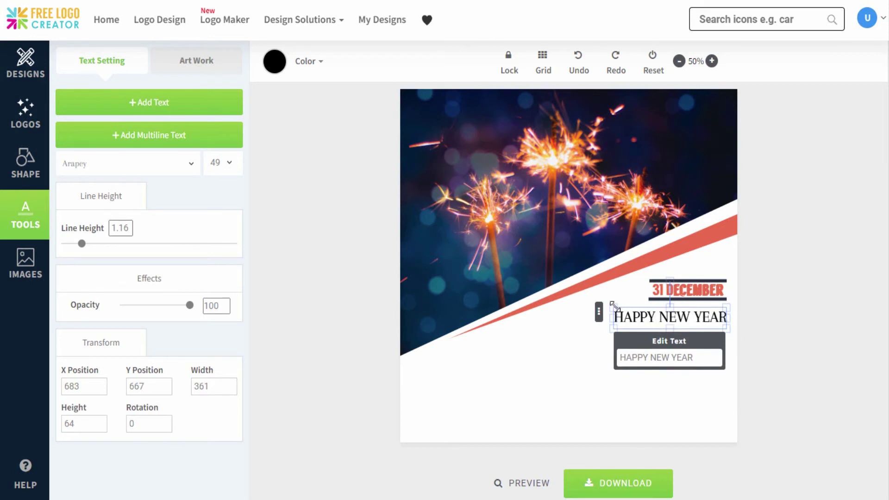
pyautogui.moveTo(614, 305)
pyautogui.mouseDown()
pyautogui.moveTo(566, 308)
pyautogui.moveTo(612, 321)
pyautogui.mouseUp()
# Set the HAPPY NEW YEAR text to the Langdon font at size 70.
pyautogui.click(190, 165)
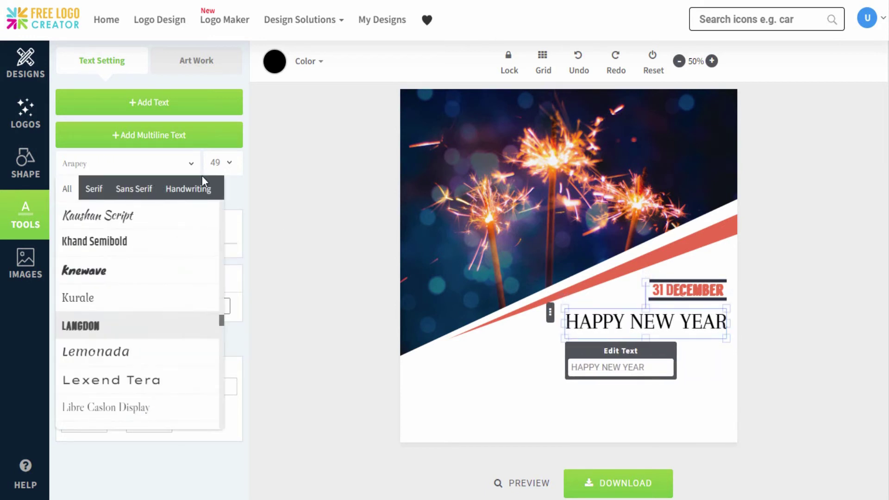
pyautogui.click(211, 331)
pyautogui.click(240, 166)
pyautogui.moveTo(236, 268); pyautogui.dragTo(240, 309)
pyautogui.click(217, 404)
# Shrink the HAPPY NEW YEAR text slightly and fit it just below the date, right-aligned with the lines.
pyautogui.click(672, 320)
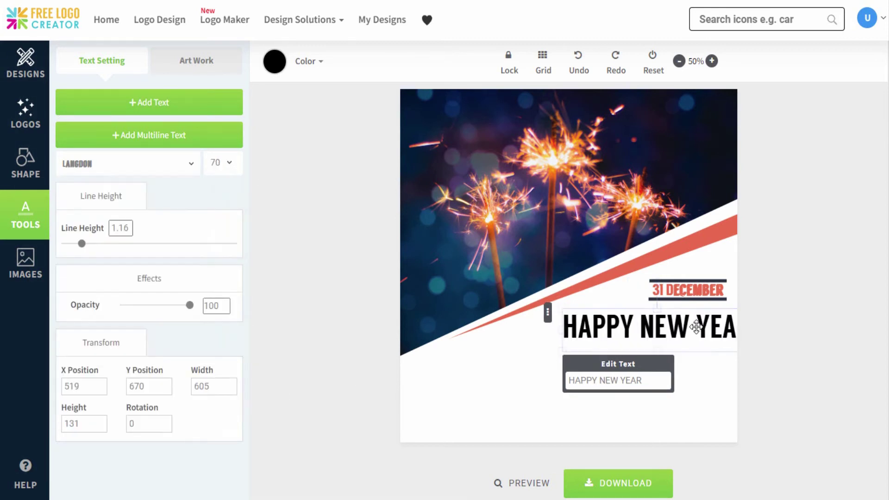
pyautogui.moveTo(672, 321); pyautogui.dragTo(643, 319)
pyautogui.moveTo(536, 306); pyautogui.dragTo(547, 309)
pyautogui.moveTo(662, 329); pyautogui.dragTo(662, 322)
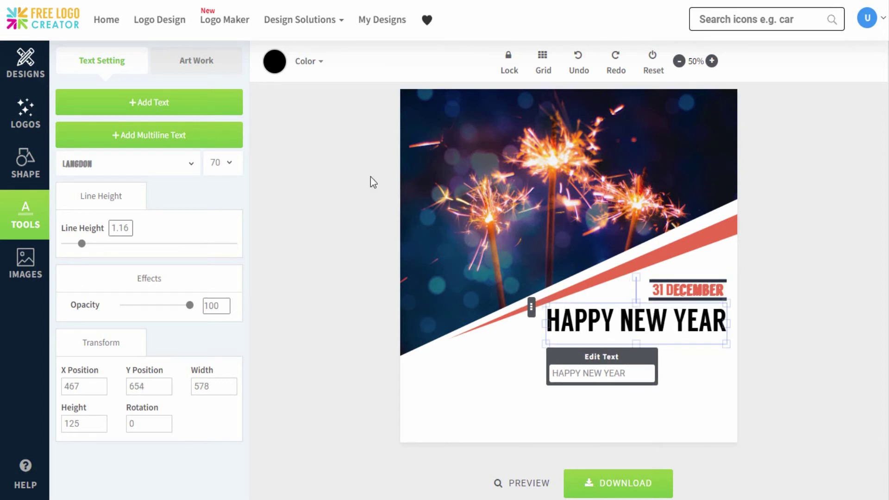
# Set the color of the HAPPY NEW YEAR text to #293241.
pyautogui.click(281, 70)
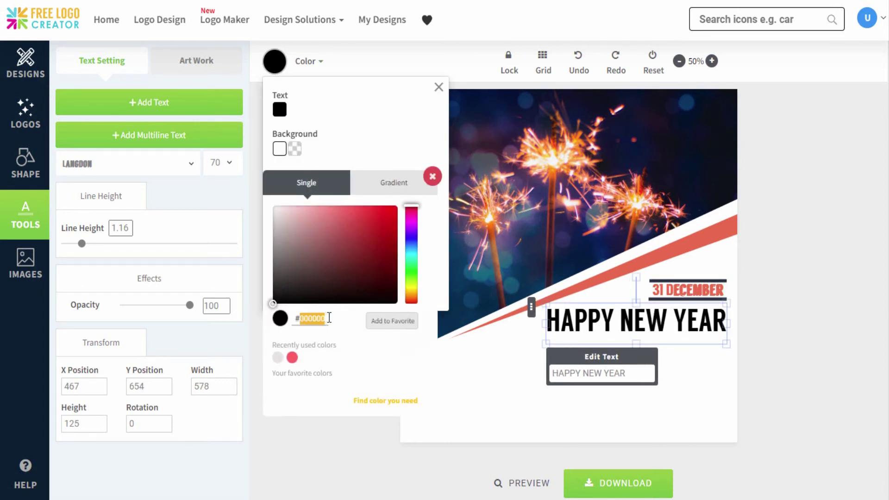
pyautogui.write('293241')
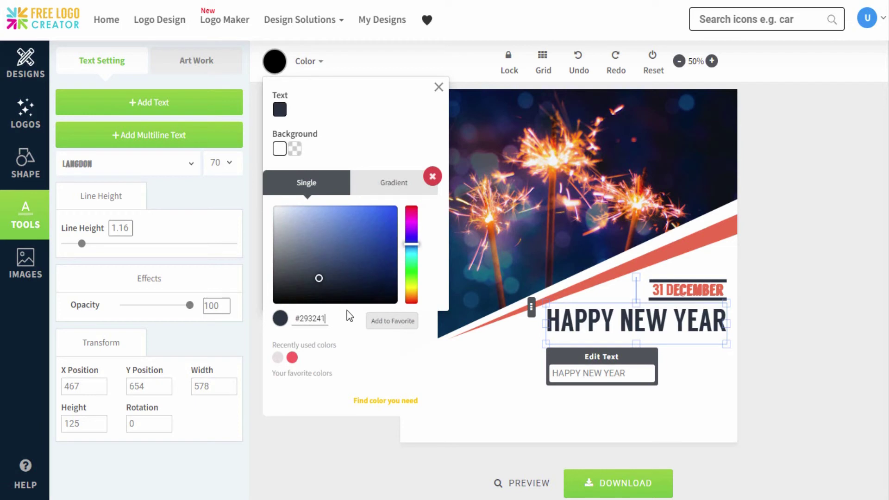
pyautogui.click(431, 176)
pyautogui.click(438, 87)
pyautogui.click(435, 90)
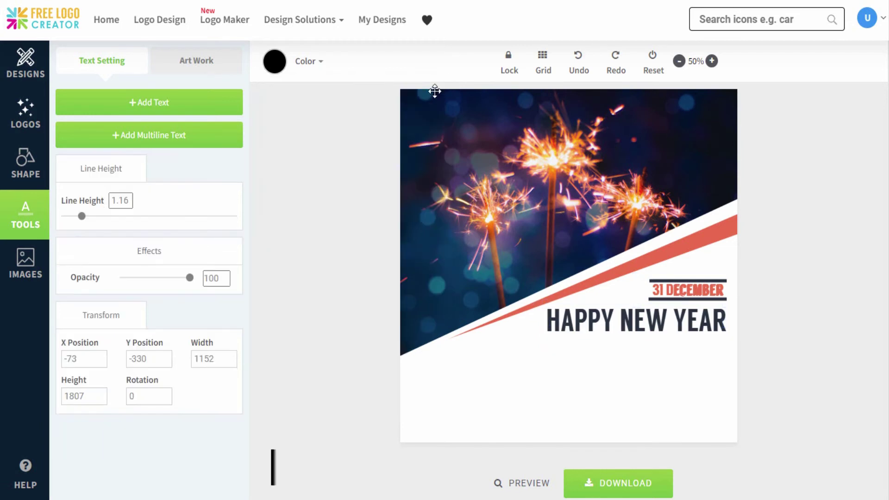
# Add the artwork text style with light-blue capitals on dark purple, and place it enlarged below HAPPY NEW YEAR.
pyautogui.click(216, 71)
pyautogui.click(214, 412)
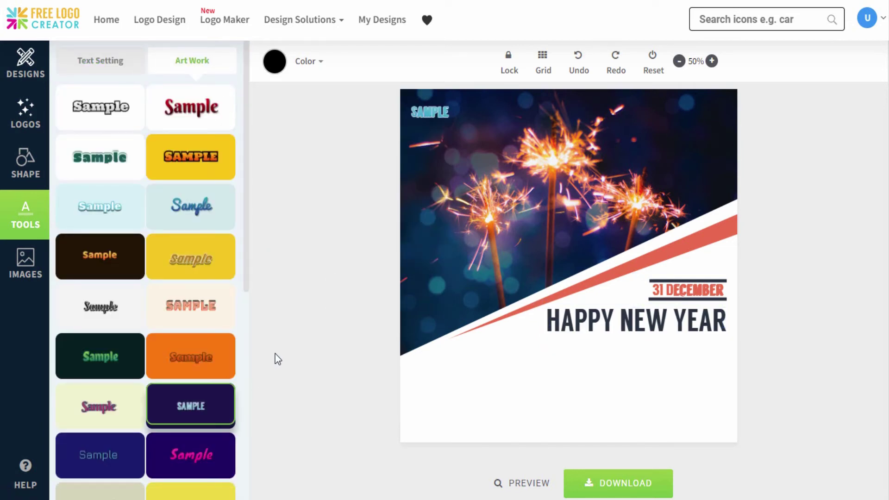
pyautogui.moveTo(441, 117); pyautogui.dragTo(707, 445)
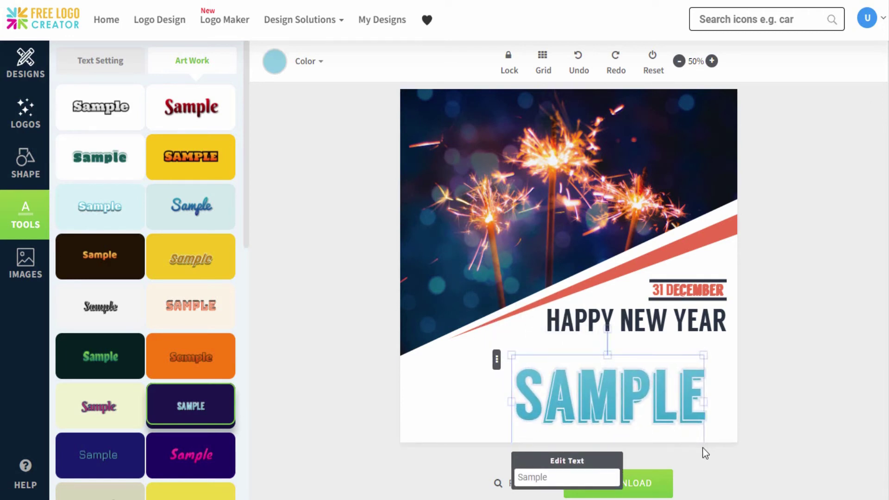
# Change the artwork text to "2022", enlarge it and position it directly beneath HAPPY NEW YEAR near the right edge.
pyautogui.write('2022')
pyautogui.moveTo(586, 410); pyautogui.dragTo(678, 380)
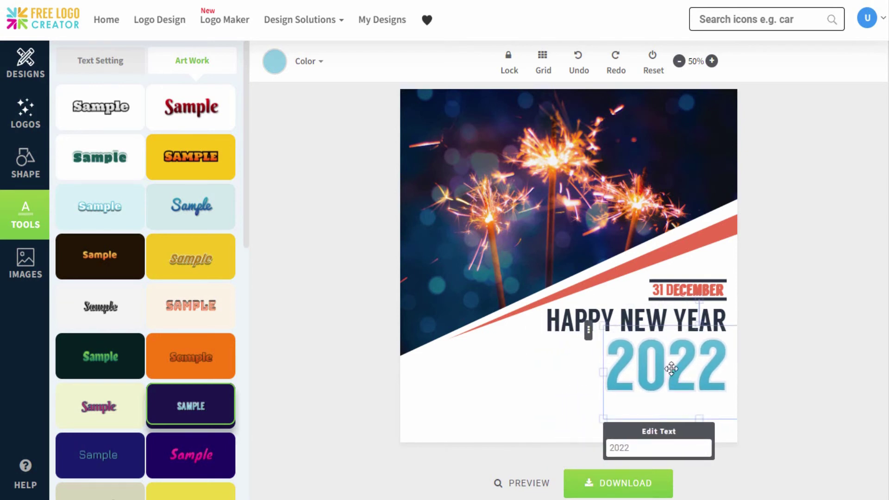
pyautogui.moveTo(588, 330); pyautogui.dragTo(536, 322)
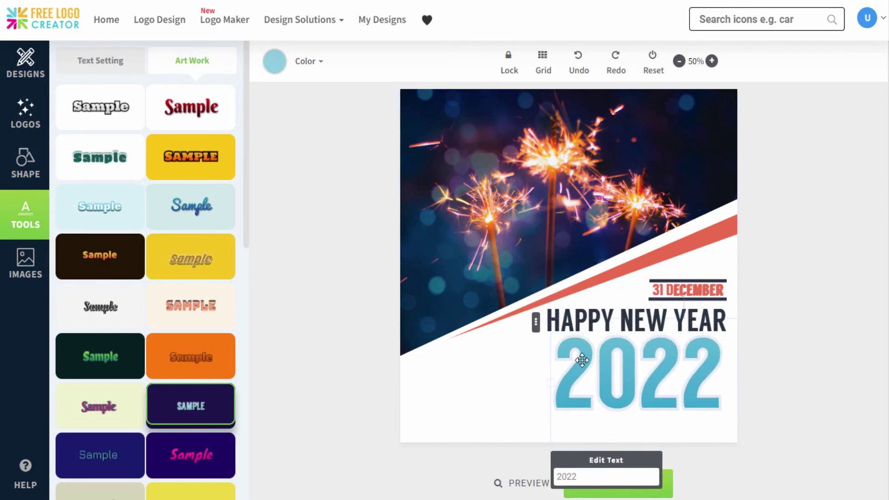
pyautogui.moveTo(581, 360); pyautogui.dragTo(584, 358)
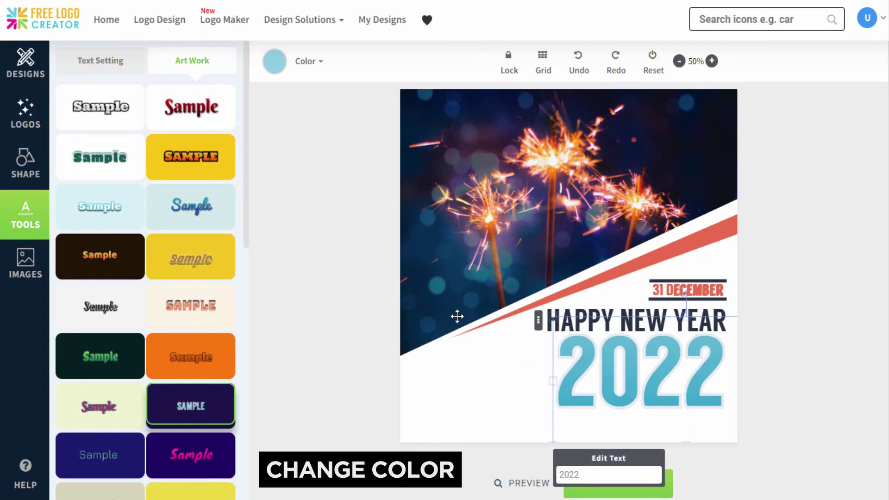
# Recolor the 2022 artwork text to the same coral as the date.
pyautogui.click(274, 61)
pyautogui.write('#e55b4b')
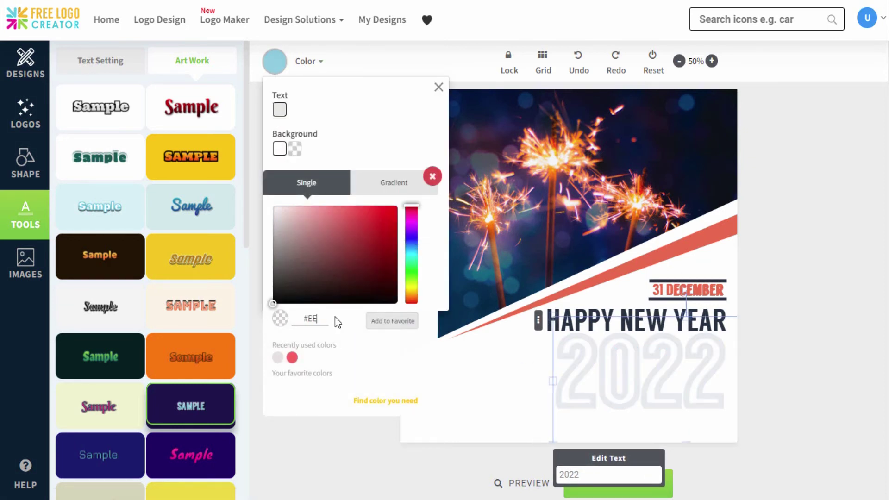
pyautogui.click(432, 175)
pyautogui.click(439, 89)
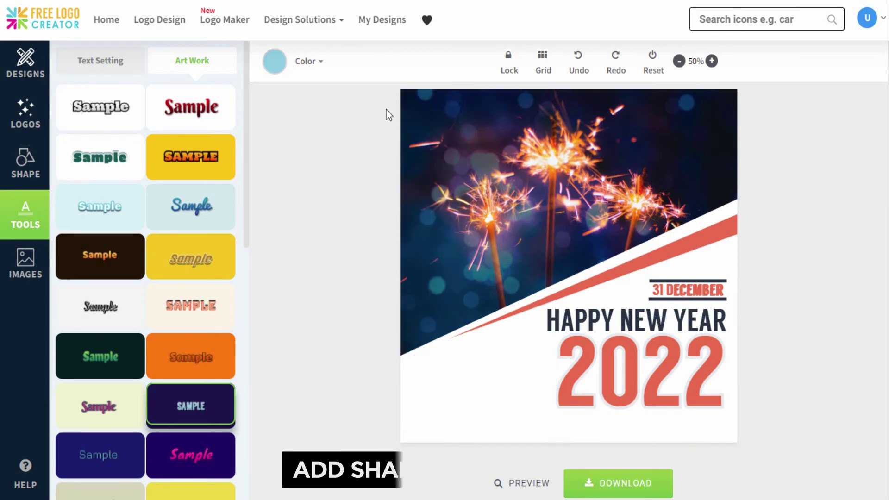
# Search the shapes for "Stars", add the outlined sparkles shape and place it enlarged in the post's lower-left corner.
pyautogui.click(25, 164)
pyautogui.click(206, 67)
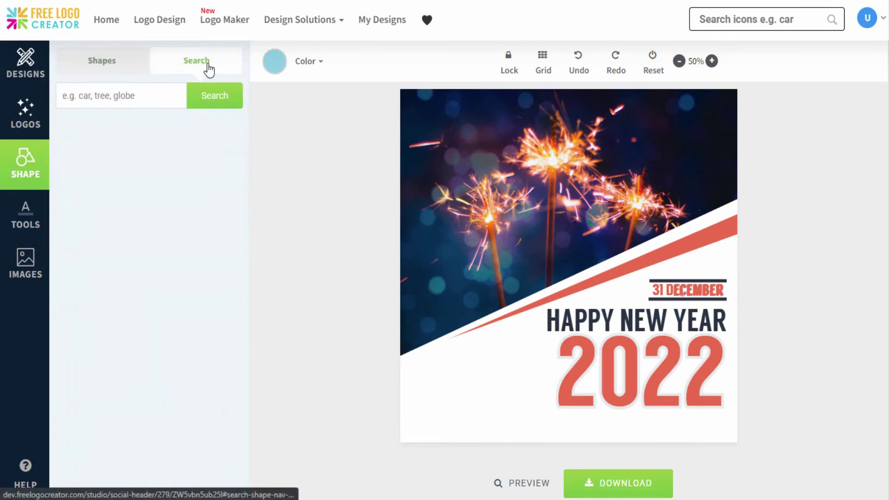
pyautogui.click(156, 93)
pyautogui.write('Stars')
pyautogui.click(198, 98)
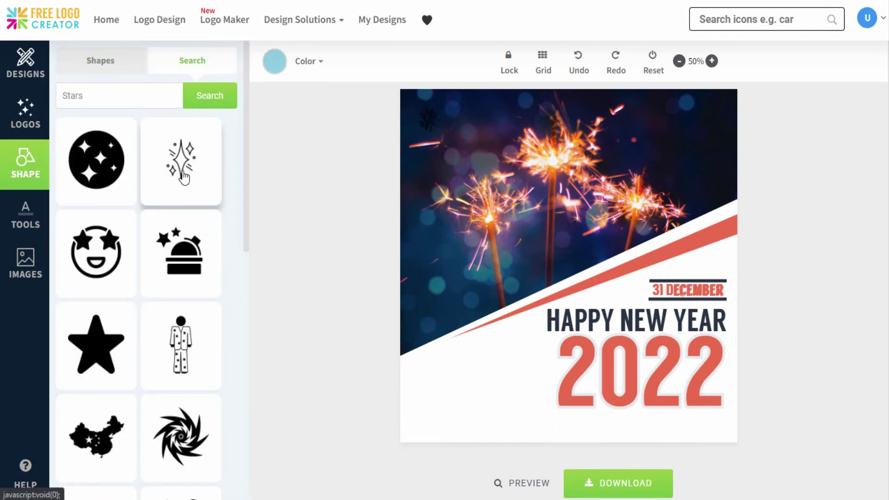
pyautogui.moveTo(179, 160); pyautogui.dragTo(457, 367)
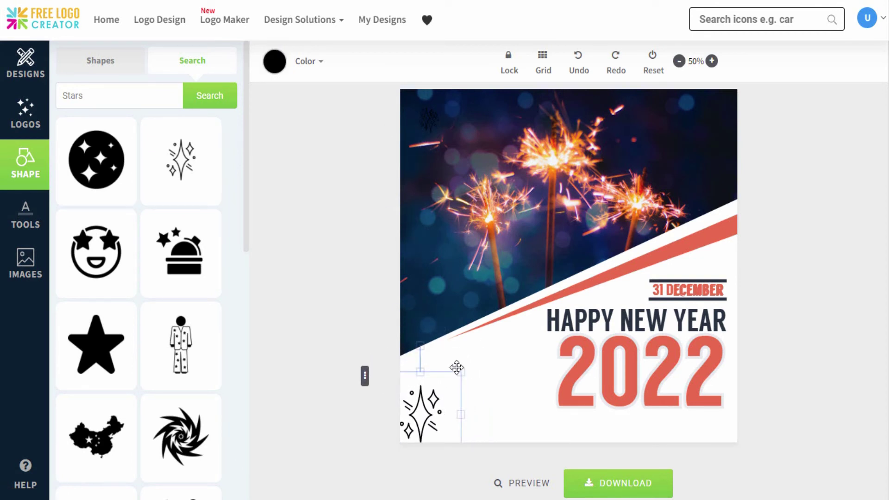
# Place a second sparkles shape beside the 2022 text and a third, larger one between the other two.
pyautogui.click(434, 125)
pyautogui.moveTo(435, 125); pyautogui.dragTo(530, 353)
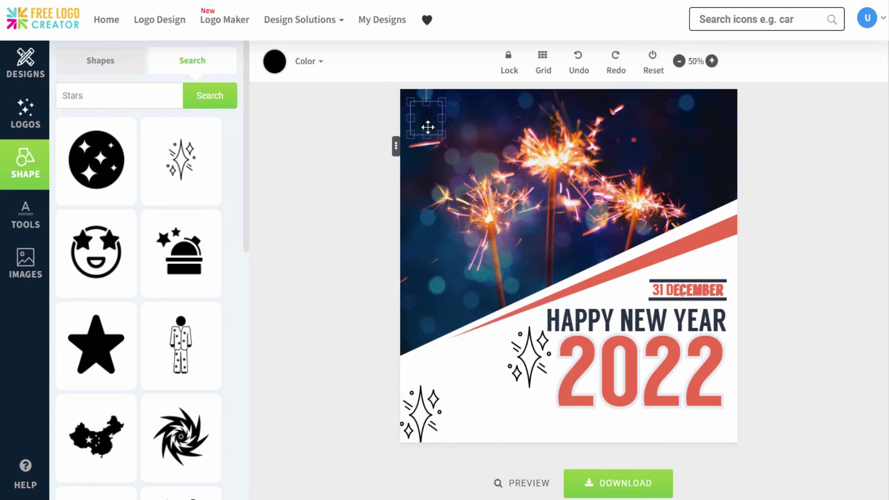
pyautogui.moveTo(426, 127); pyautogui.dragTo(410, 269)
pyautogui.moveTo(444, 347); pyautogui.dragTo(476, 376)
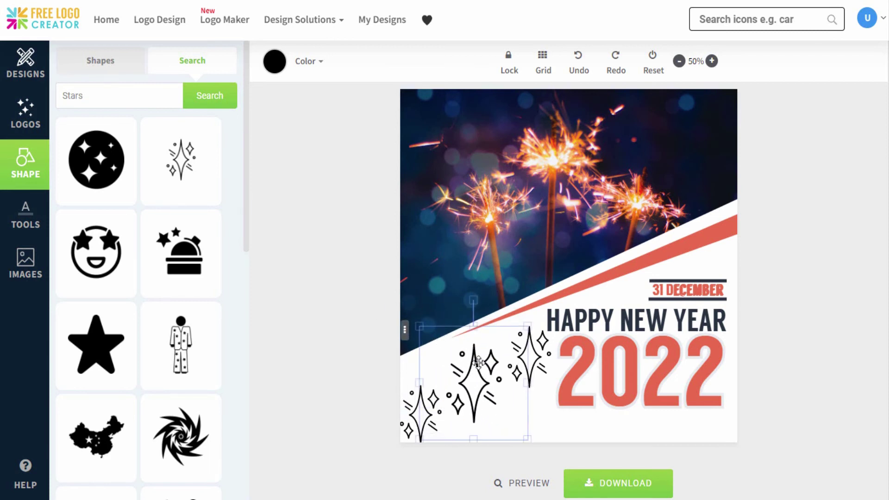
# Recolor the large middle sparkles shape to #B7094C.
pyautogui.click(275, 61)
pyautogui.click(280, 109)
pyautogui.write('#B')
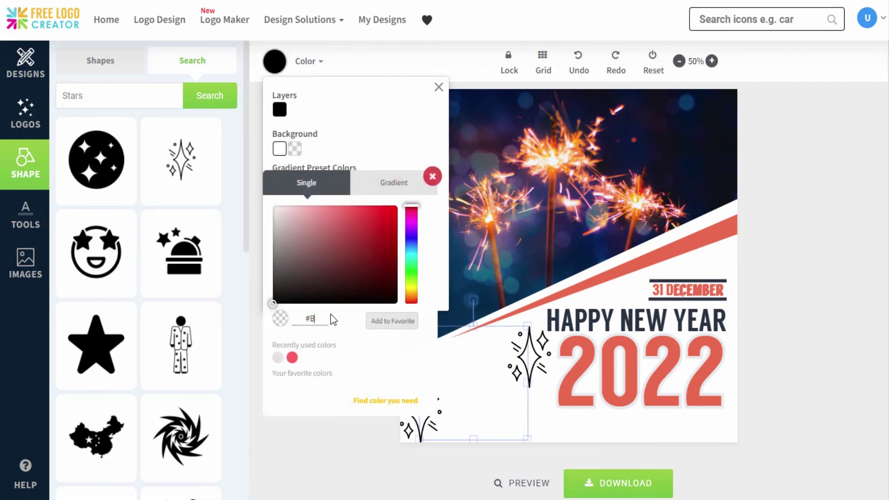
pyautogui.write('7094')
pyautogui.write('2')
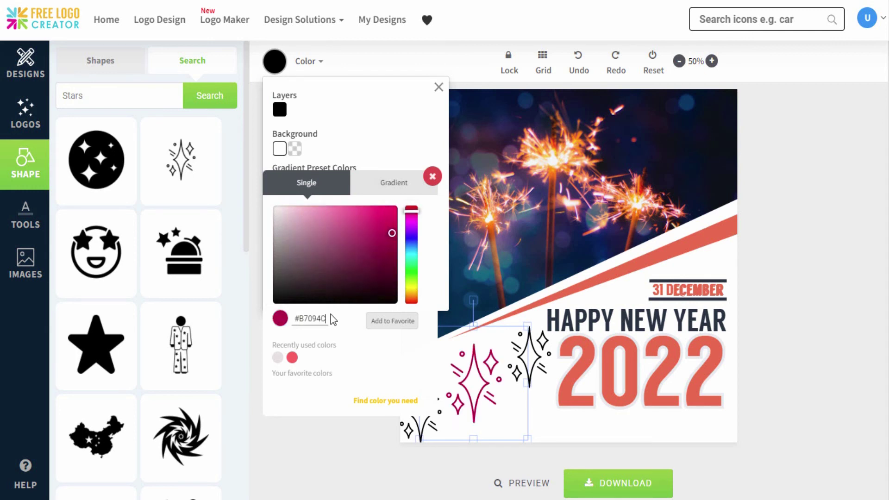
pyautogui.click(432, 176)
pyautogui.click(438, 87)
# Recolor the sparkles shape beside the 2022 text to #B7094C.
pyautogui.click(531, 315)
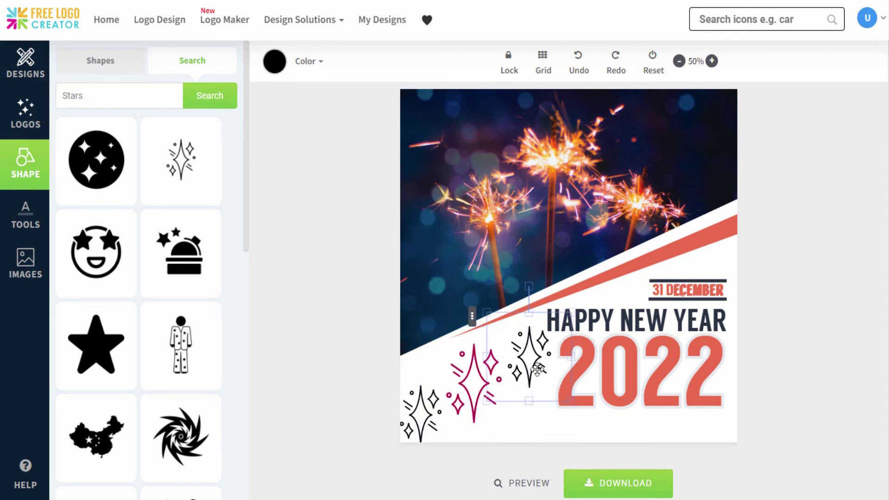
pyautogui.click(275, 61)
pyautogui.click(279, 109)
pyautogui.tripleClick(322, 320)
pyautogui.write('#B')
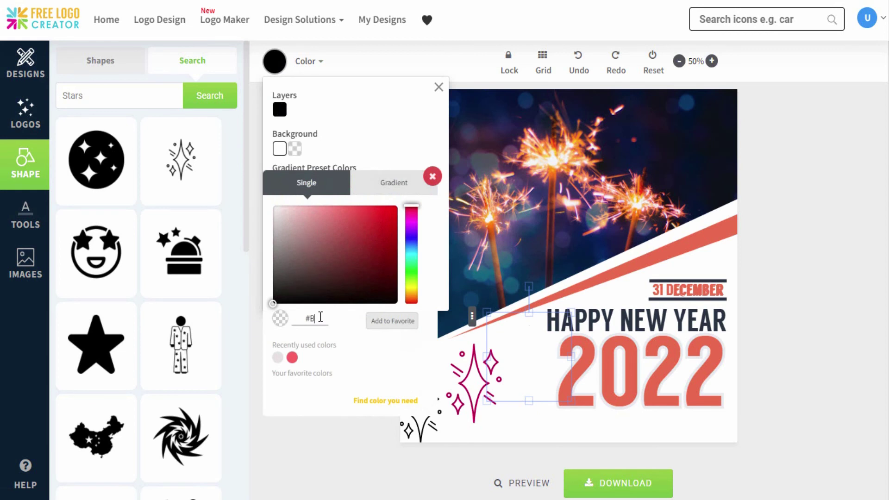
pyautogui.write('71C5C')
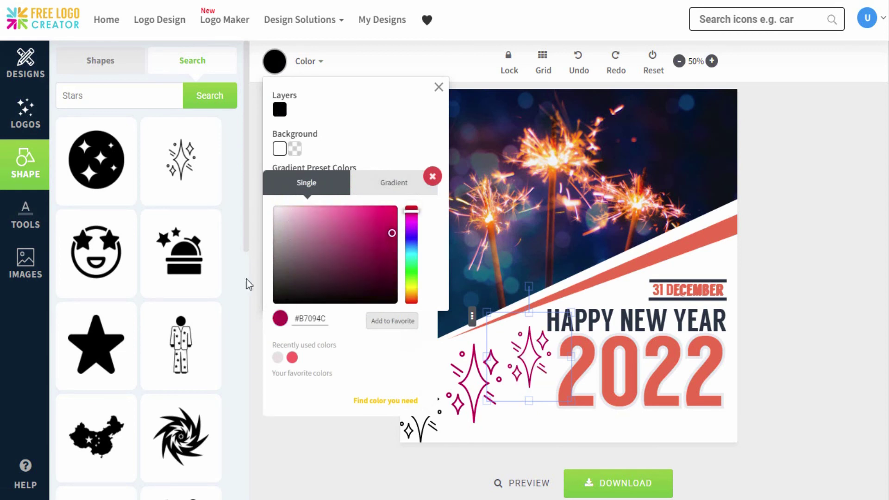
# Lower the opacity of the sparkles shape beside the 2022 text so it looks faded.
pyautogui.click(25, 215)
pyautogui.click(103, 67)
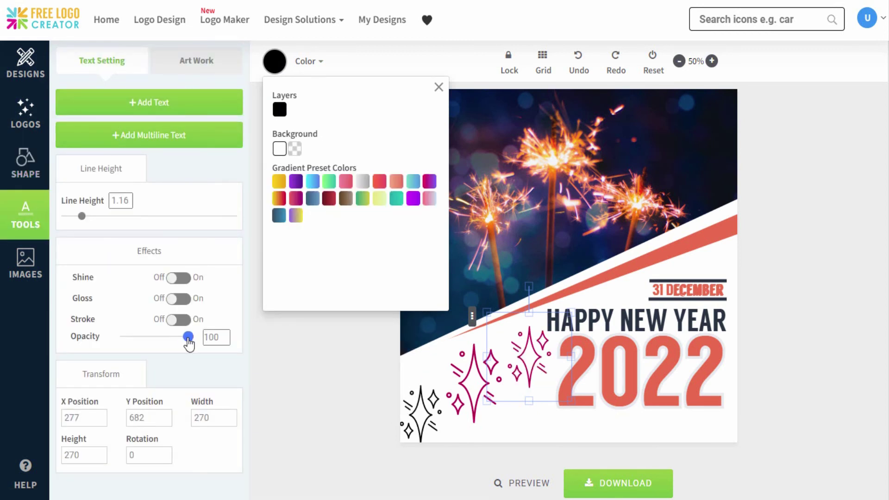
pyautogui.moveTo(189, 337); pyautogui.dragTo(163, 345)
# Recolor the sparkles shape in the post's lower-left corner to #B7094C.
pyautogui.click(417, 396)
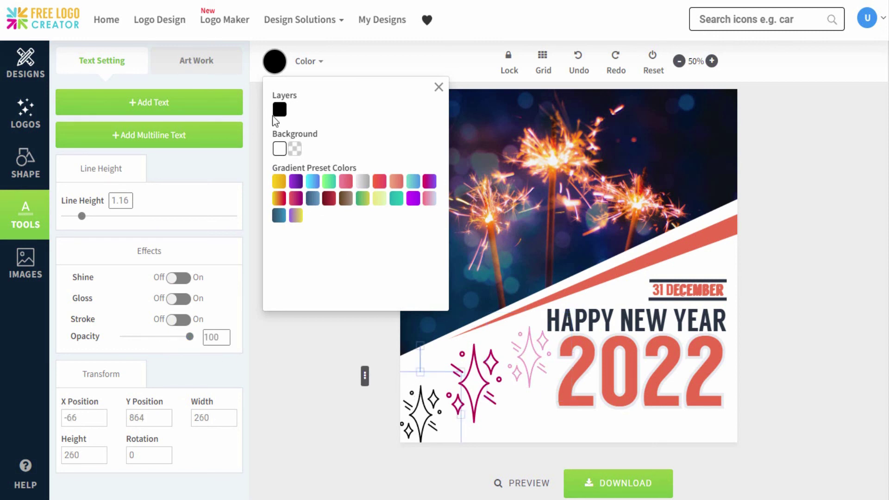
pyautogui.click(278, 111)
pyautogui.press('BackSpace')
pyautogui.press('BackSpace')
pyautogui.press('BackSpace')
pyautogui.press('BackSpace')
pyautogui.press('BackSpace')
pyautogui.press('BackSpace')
pyautogui.write('c2185b')
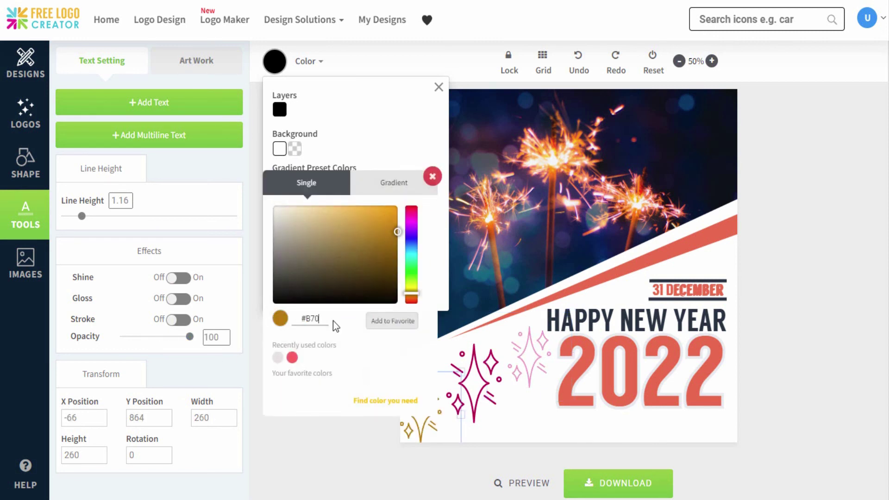
pyautogui.click(435, 114)
pyautogui.click(438, 88)
# Set the opacity of the lower-left sparkles shape to 60 and deselect it.
pyautogui.doubleClick(217, 338)
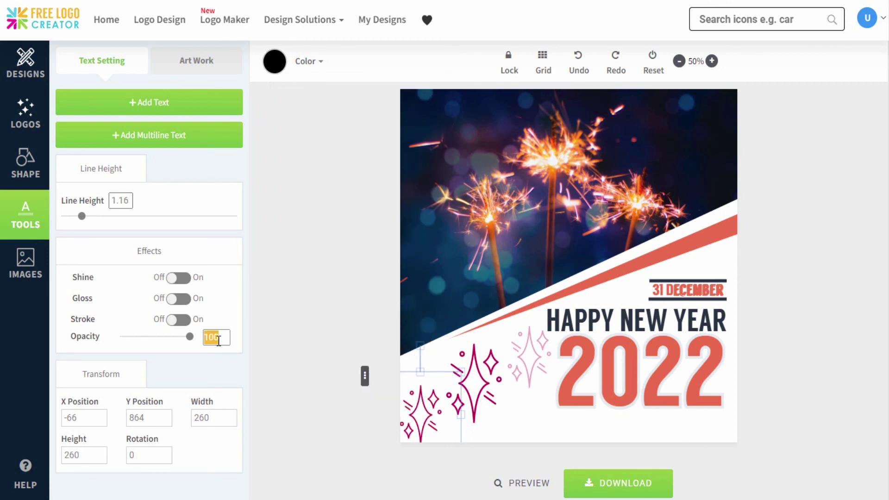
pyautogui.write('60')
pyautogui.click(402, 155)
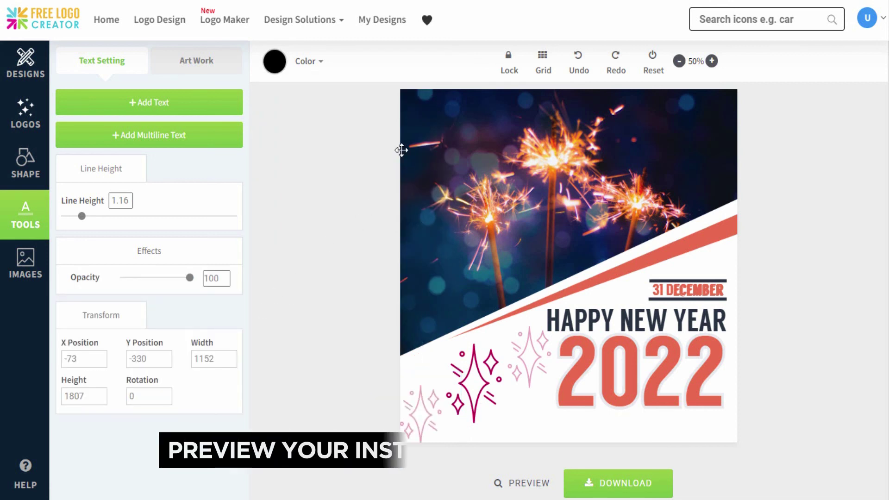
# Preview the finished Instagram post, close the preview and save the design for download.
pyautogui.click(496, 485)
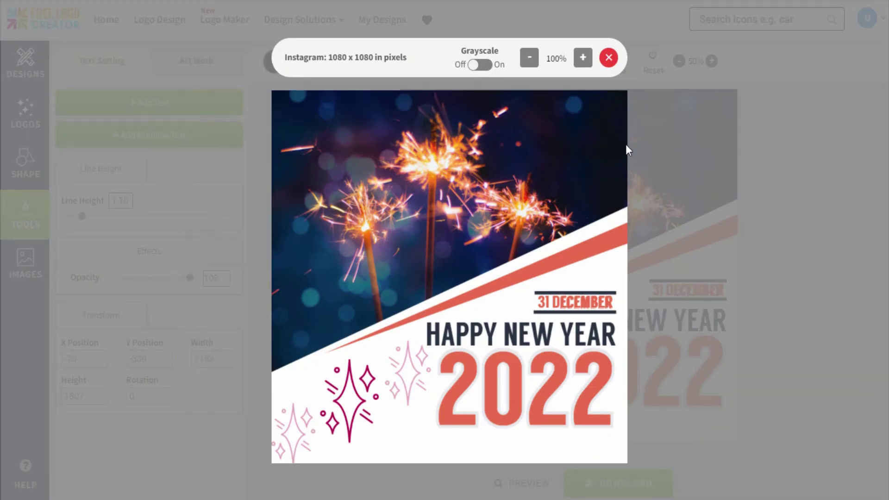
pyautogui.click(609, 58)
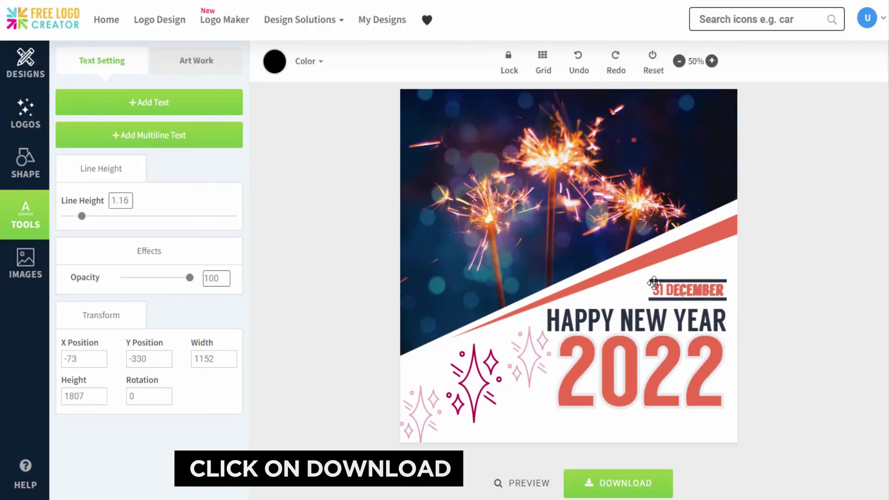
pyautogui.click(657, 484)
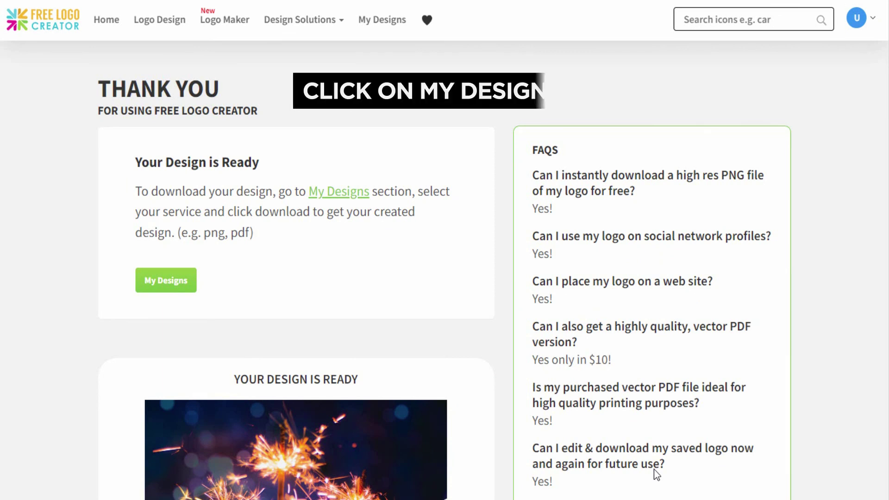
# Find the New Year post among the saved social header designs and download the free low-res PNG.
pyautogui.click(175, 288)
pyautogui.click(133, 352)
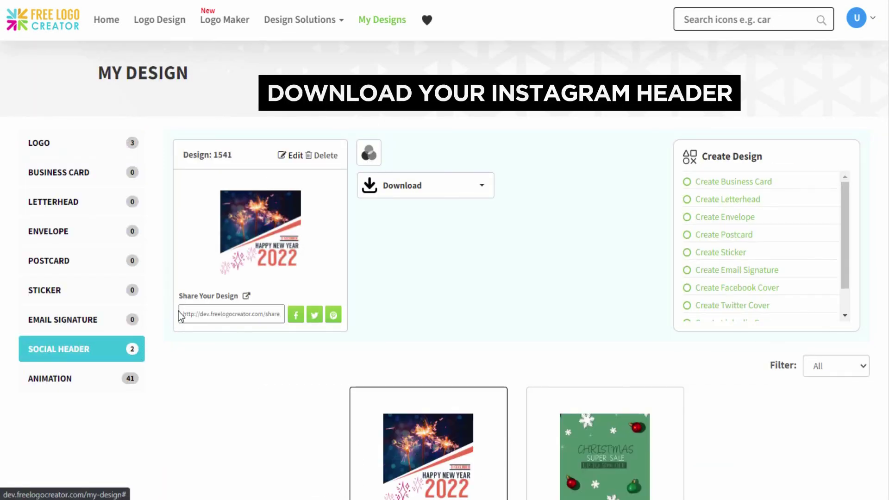
pyautogui.click(472, 188)
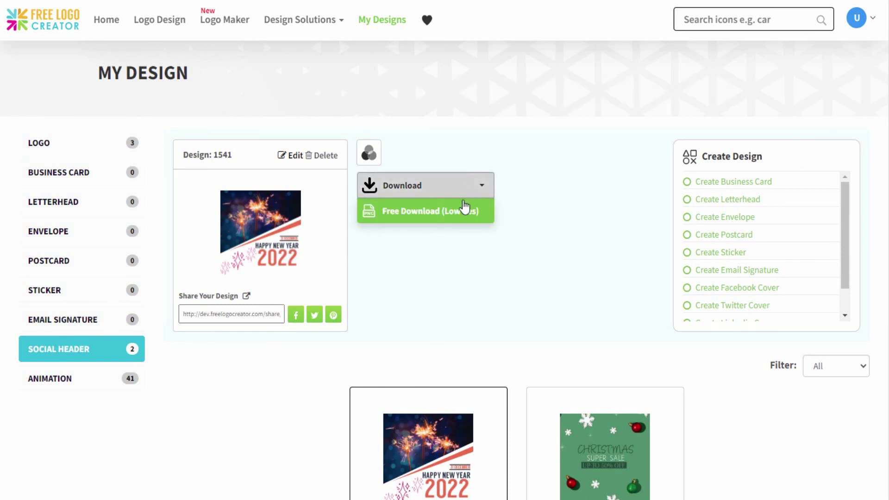
pyautogui.click(464, 218)
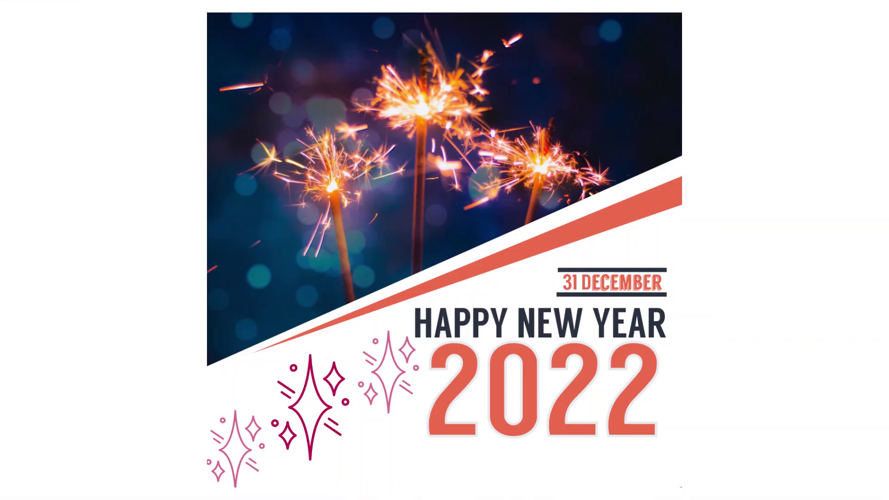